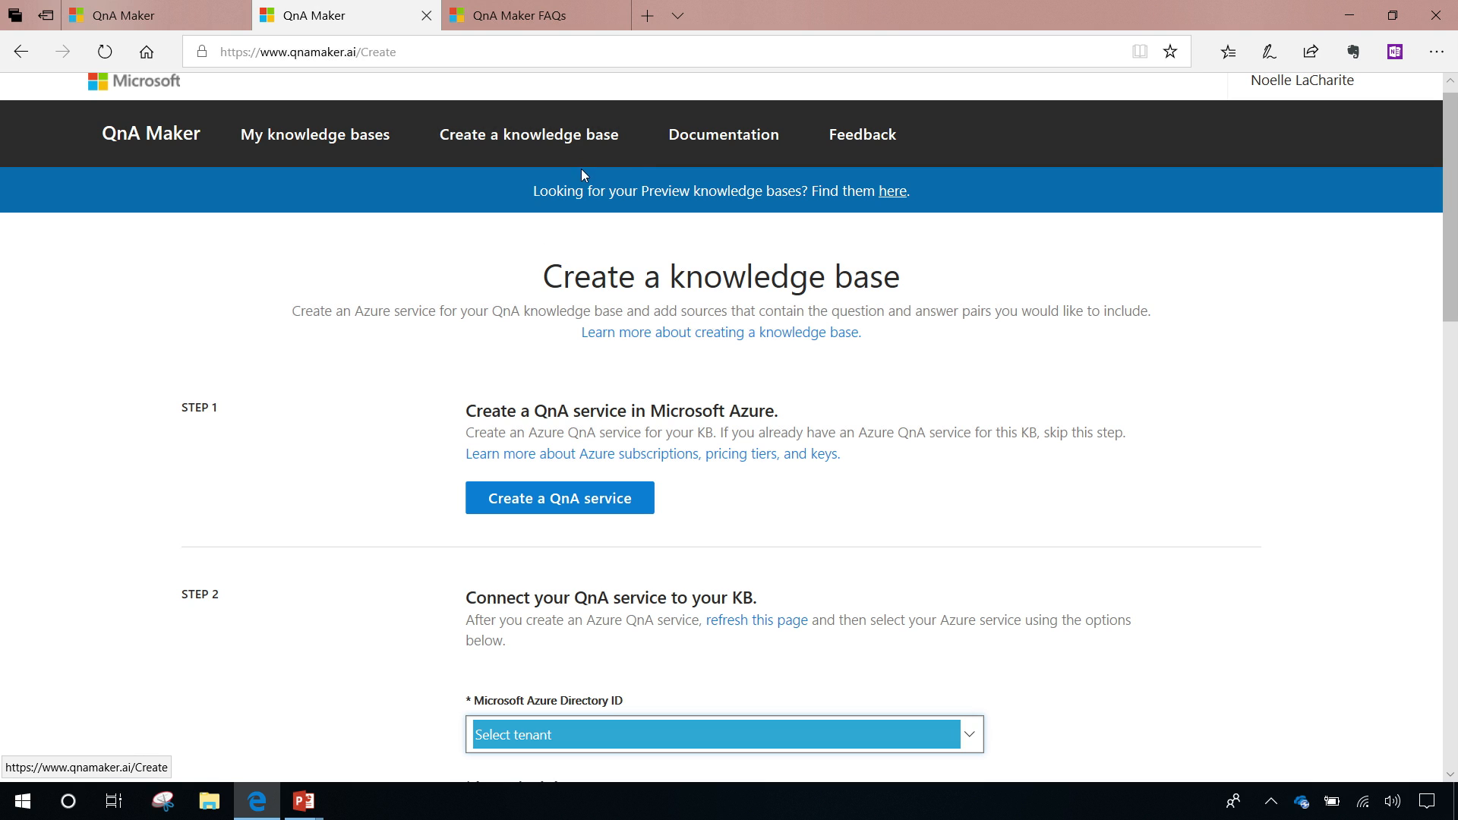
Step: Connect the knowledge base to the Microsoft directory, the CS-Platform-Dev-01 subscription and the prabhattQnAMaker service
{"action": "scroll", "coordinate": [870, 507], "scroll_direction": "down", "scroll_amount": 2}
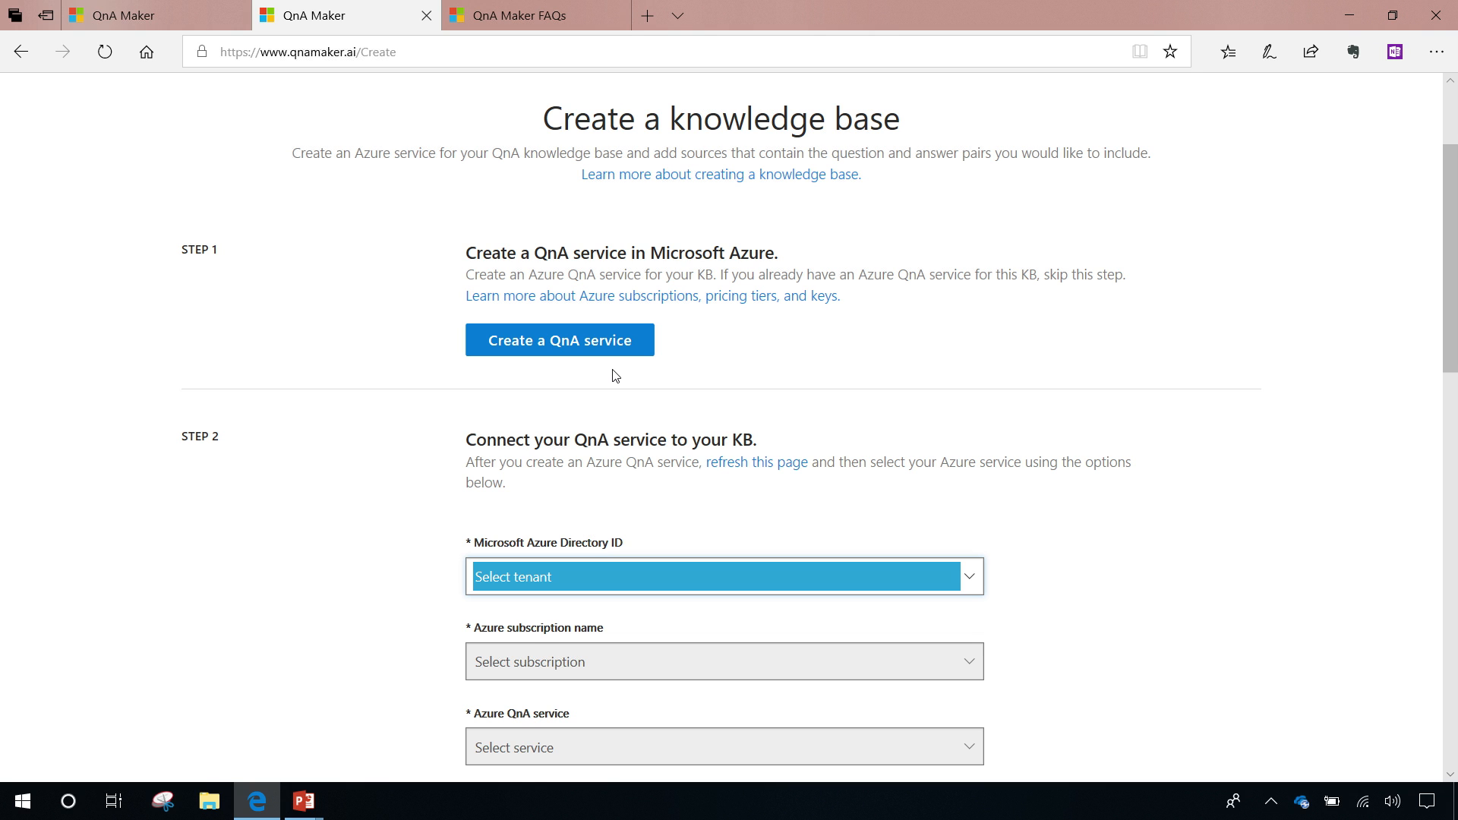
{"action": "scroll", "coordinate": [615, 375], "scroll_direction": "down", "scroll_amount": 3}
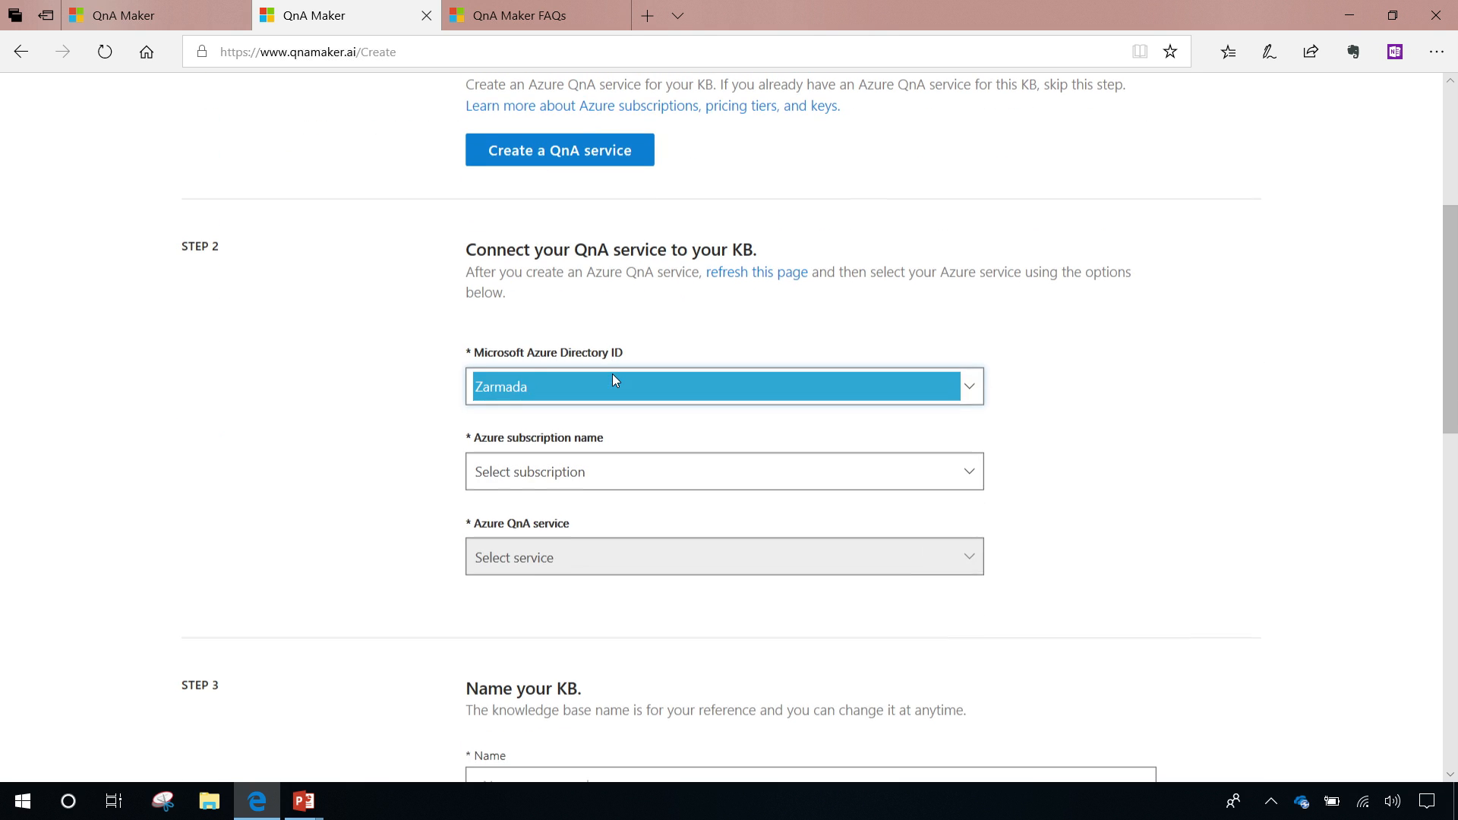
{"action": "left_click", "coordinate": [574, 385]}
{"action": "left_click", "coordinate": [577, 370]}
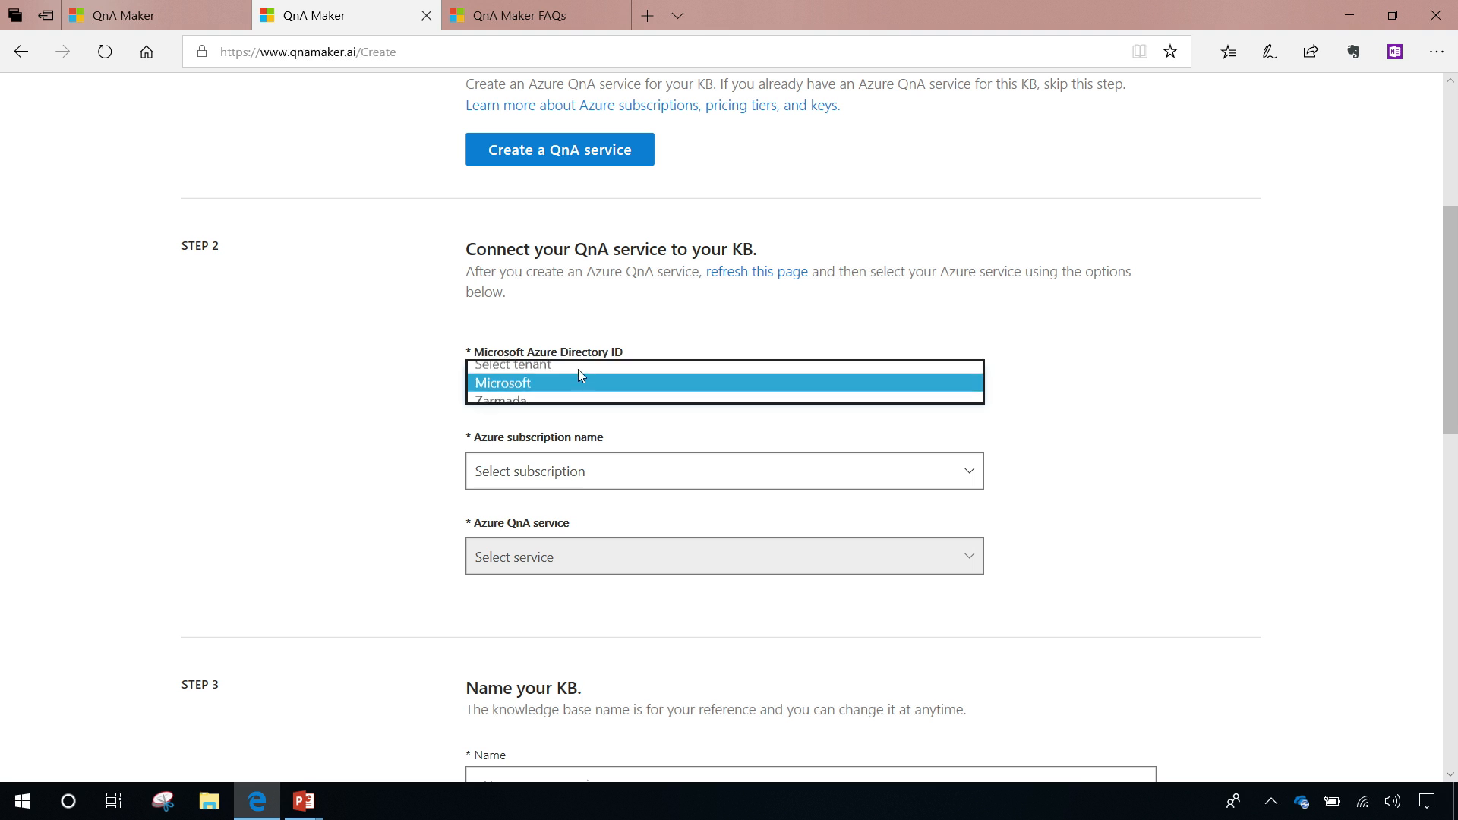
{"action": "left_click", "coordinate": [531, 483]}
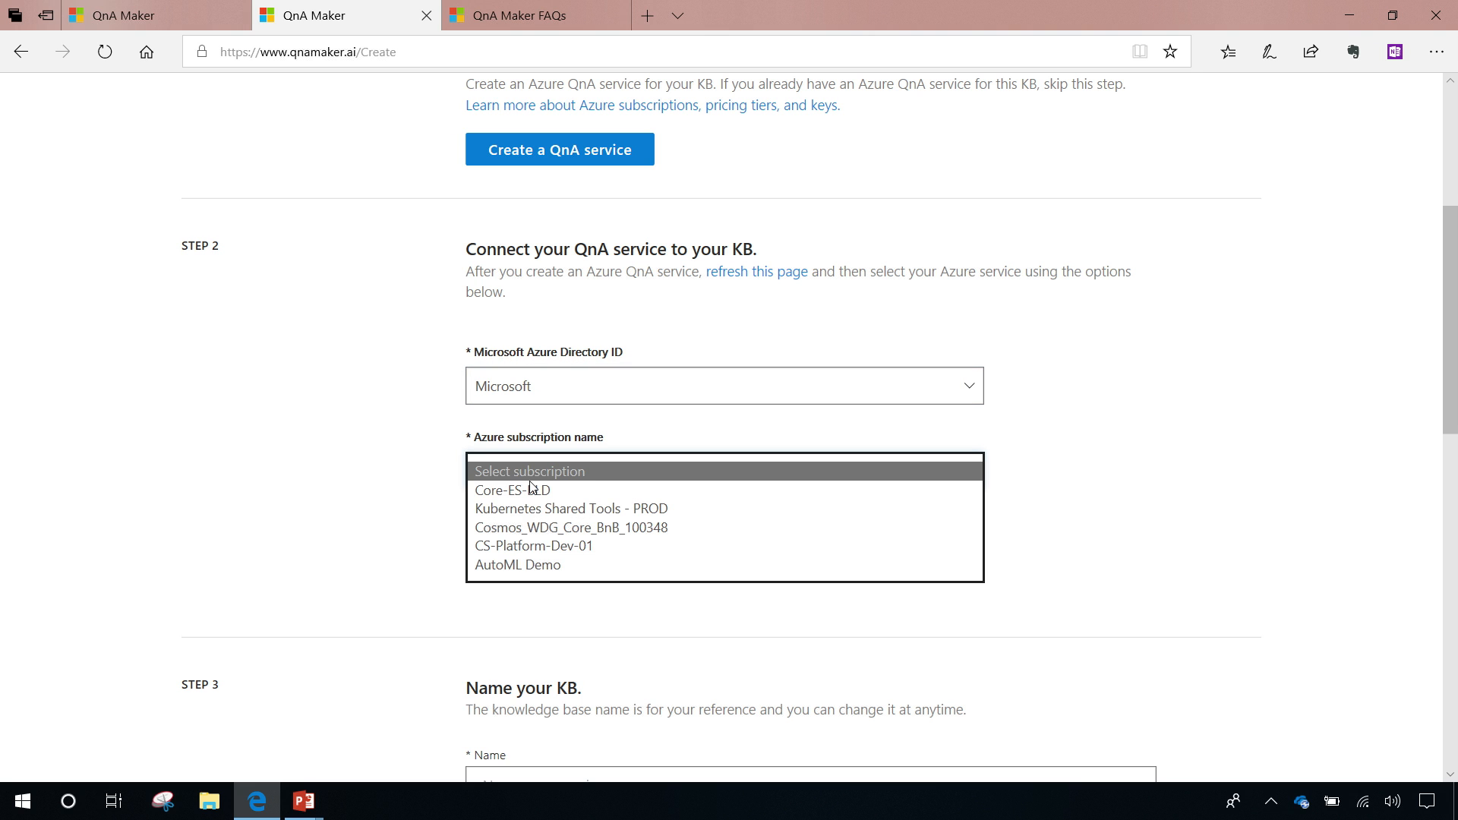
{"action": "left_click", "coordinate": [527, 545]}
{"action": "left_click", "coordinate": [520, 558]}
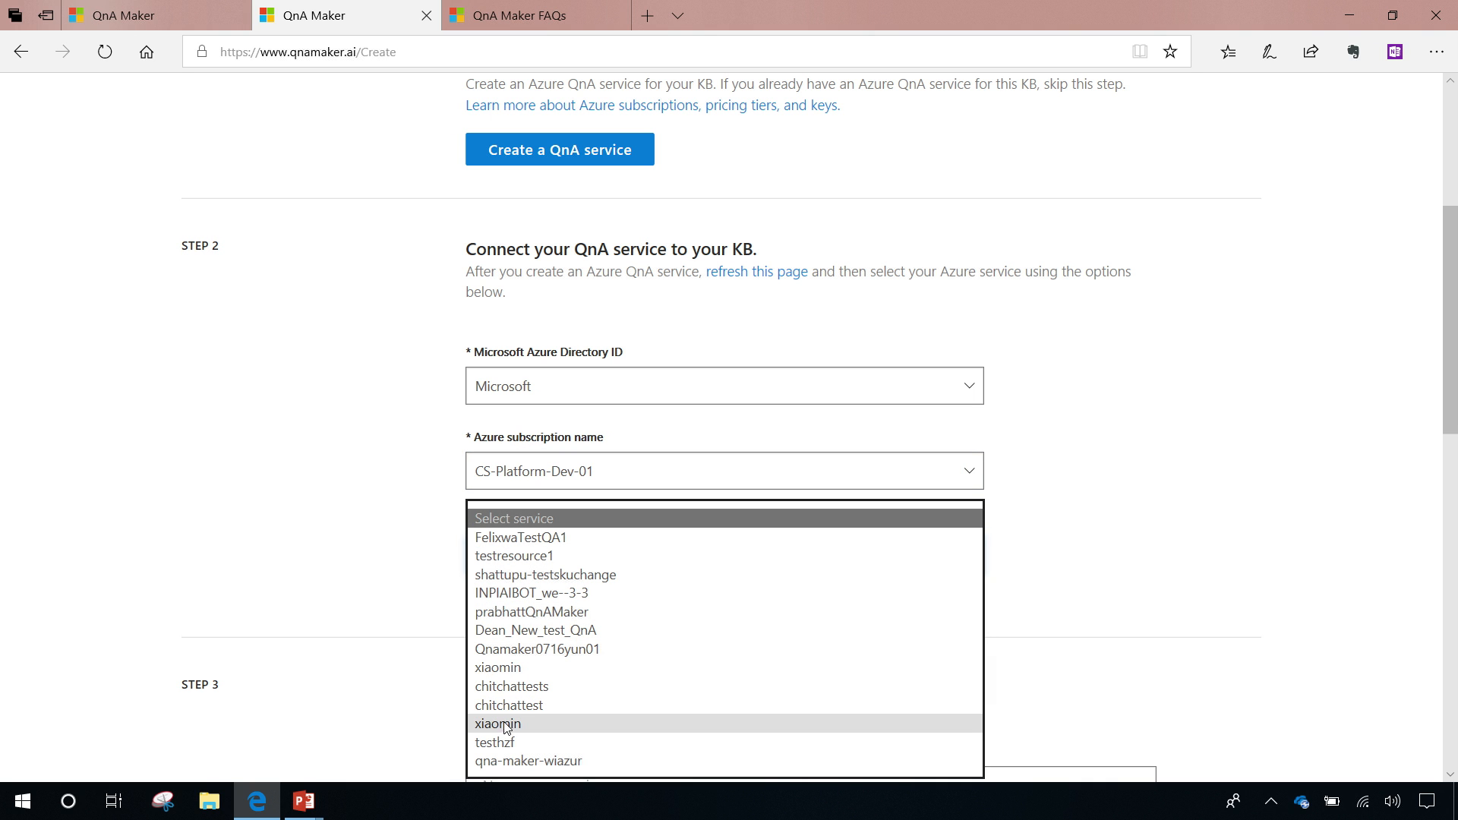
{"action": "left_click", "coordinate": [535, 612]}
Step: Name the knowledge base "QNAMaker Assist"
{"action": "scroll", "coordinate": [627, 644], "scroll_direction": "down", "scroll_amount": 10}
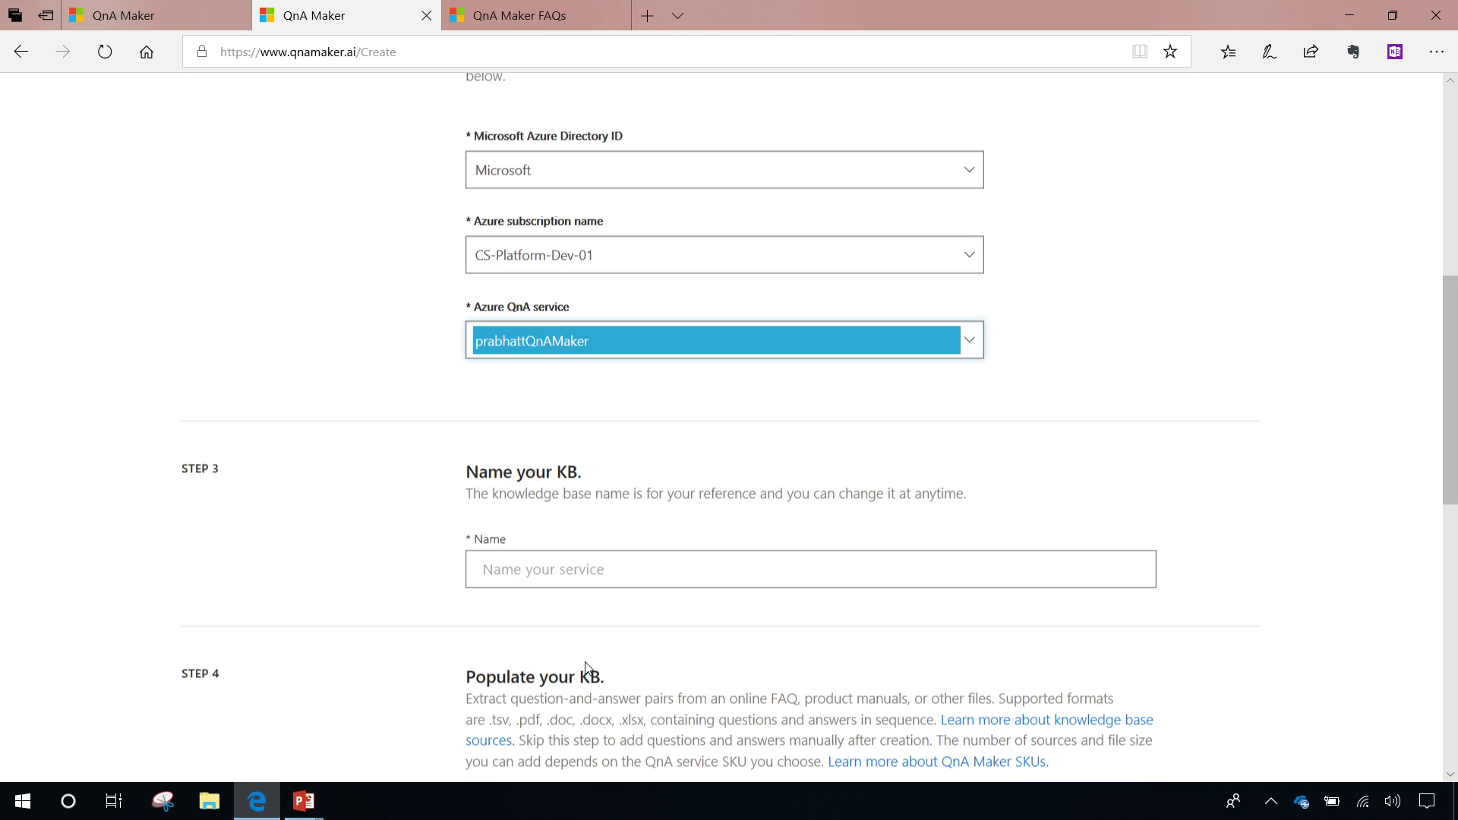
{"action": "scroll", "coordinate": [590, 617], "scroll_direction": "up", "scroll_amount": 2}
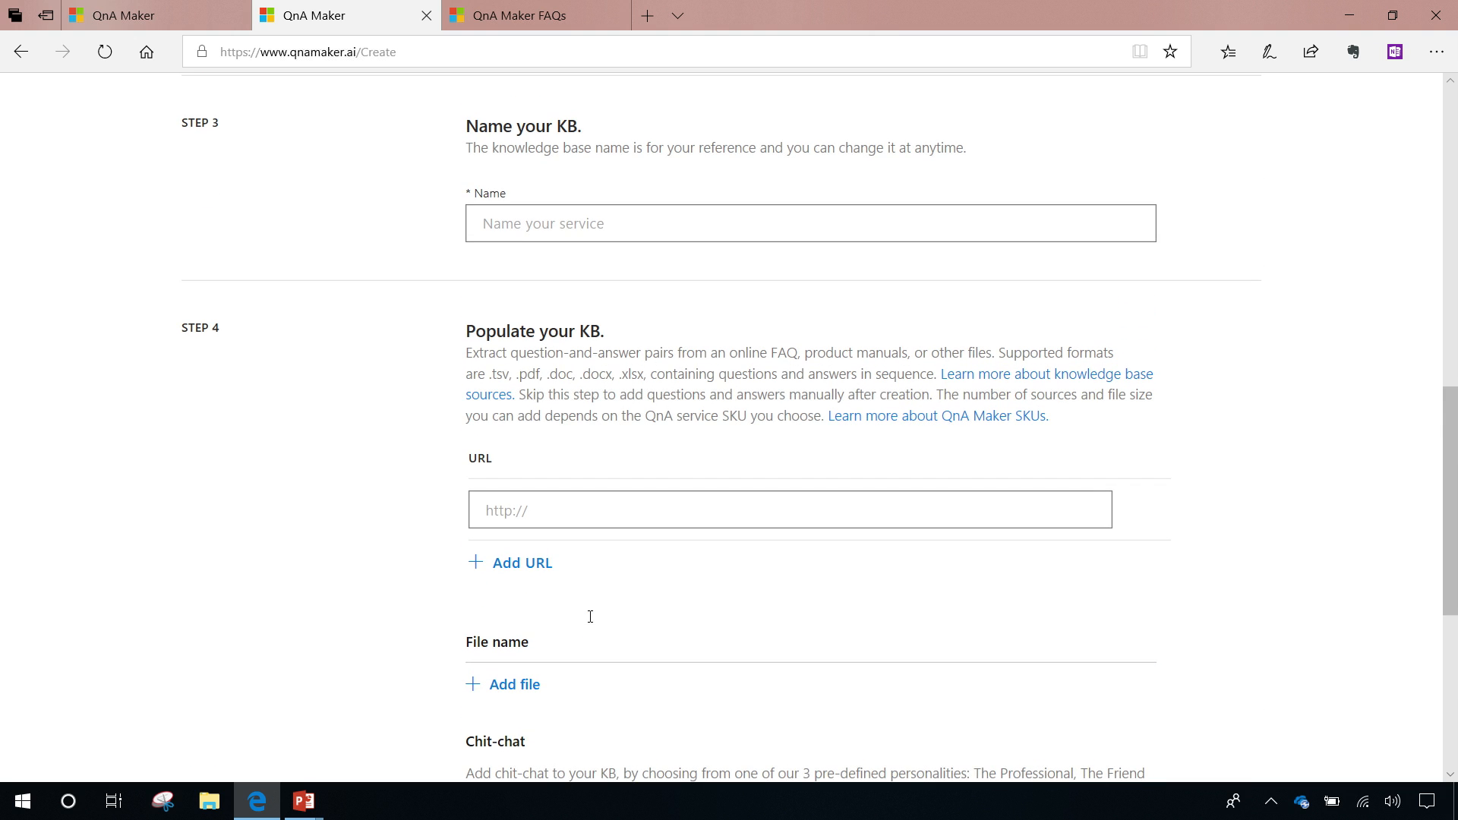
{"action": "left_click", "coordinate": [559, 223]}
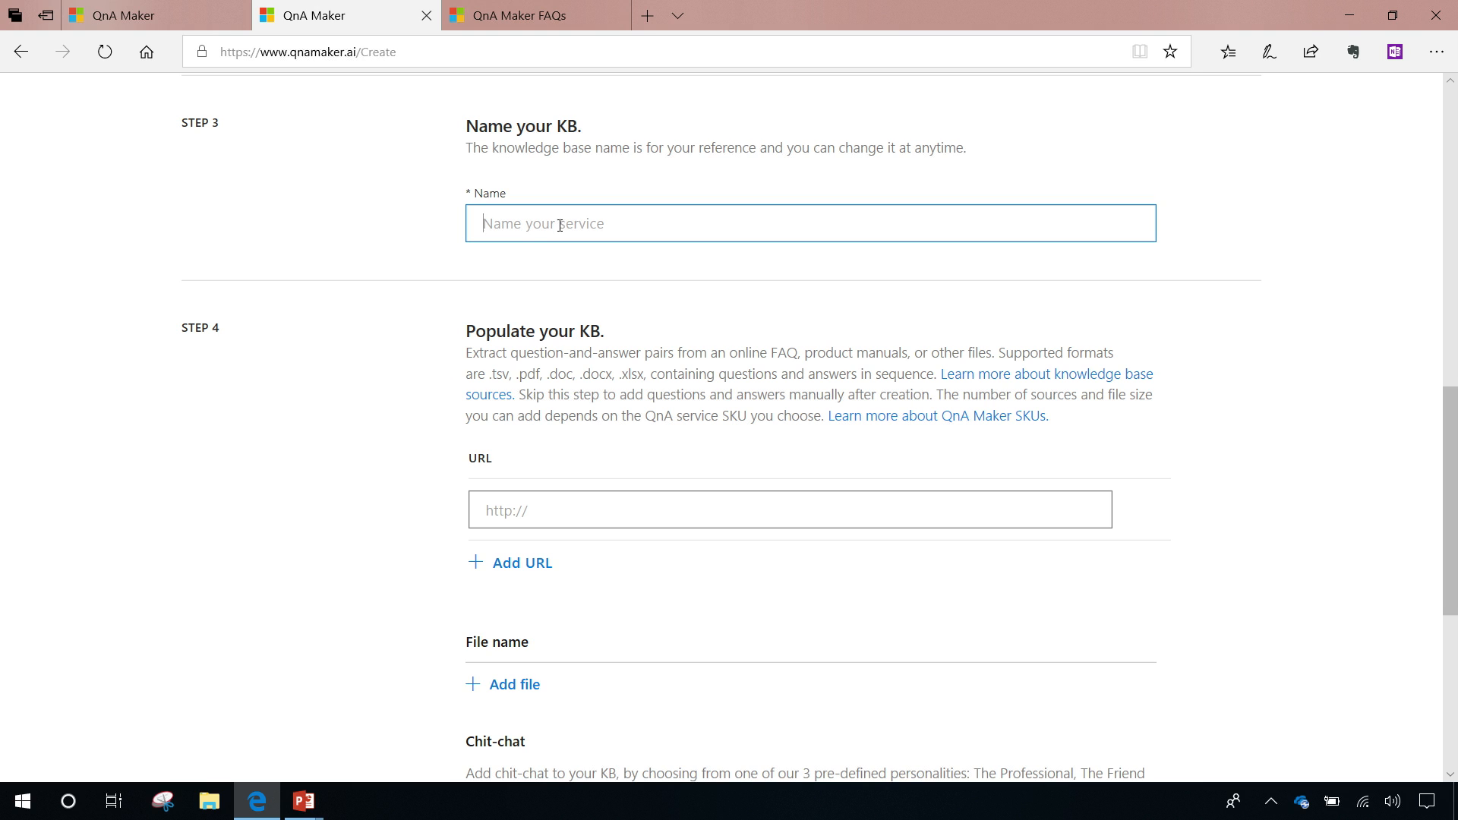
{"action": "type", "text": "QNAMaker Assist"}
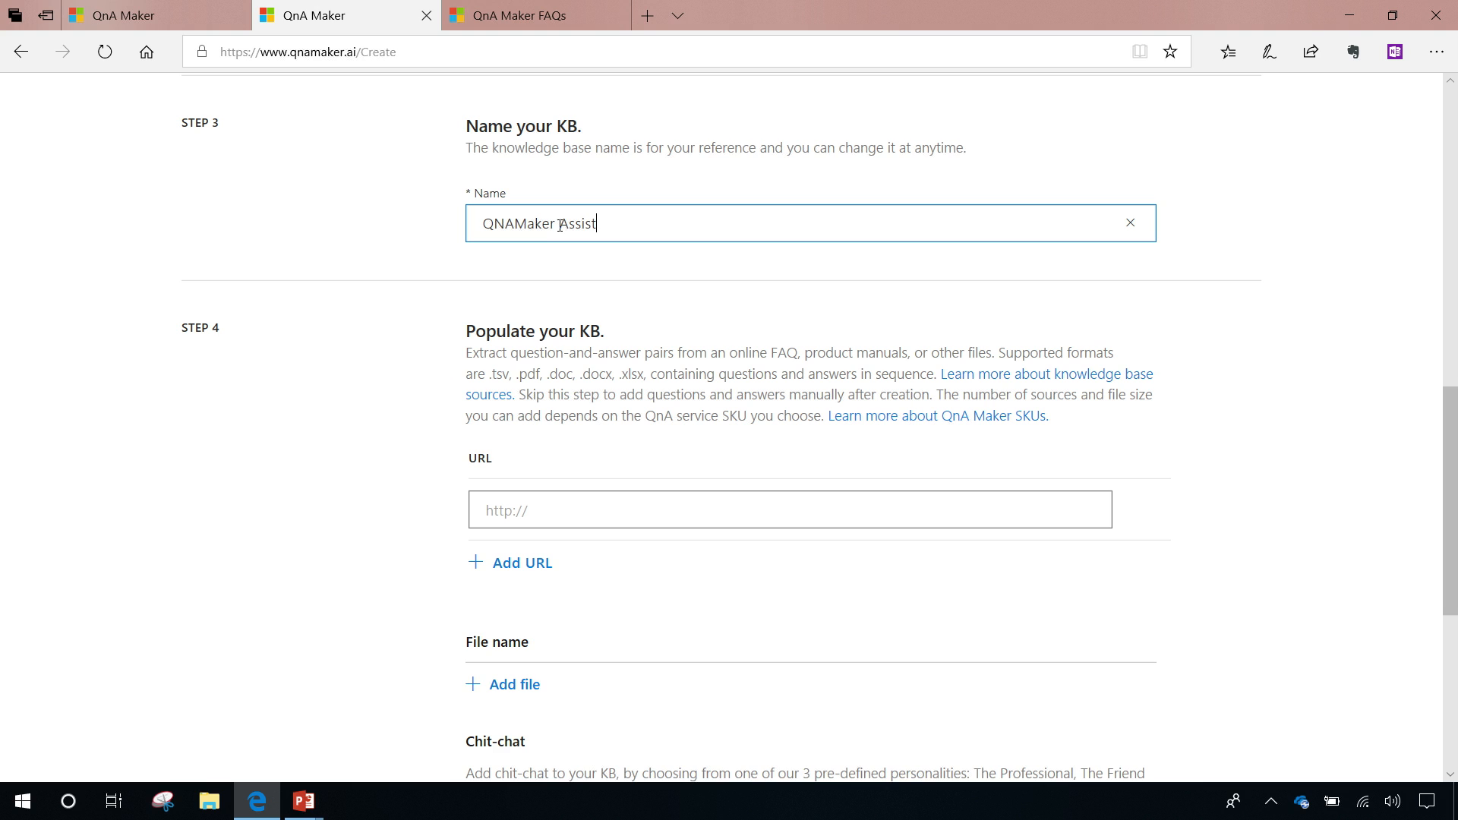
Step: Copy the address of the open Q&A Maker FAQ page and enter it as the knowledge base's source URL
{"action": "left_click", "coordinate": [571, 511]}
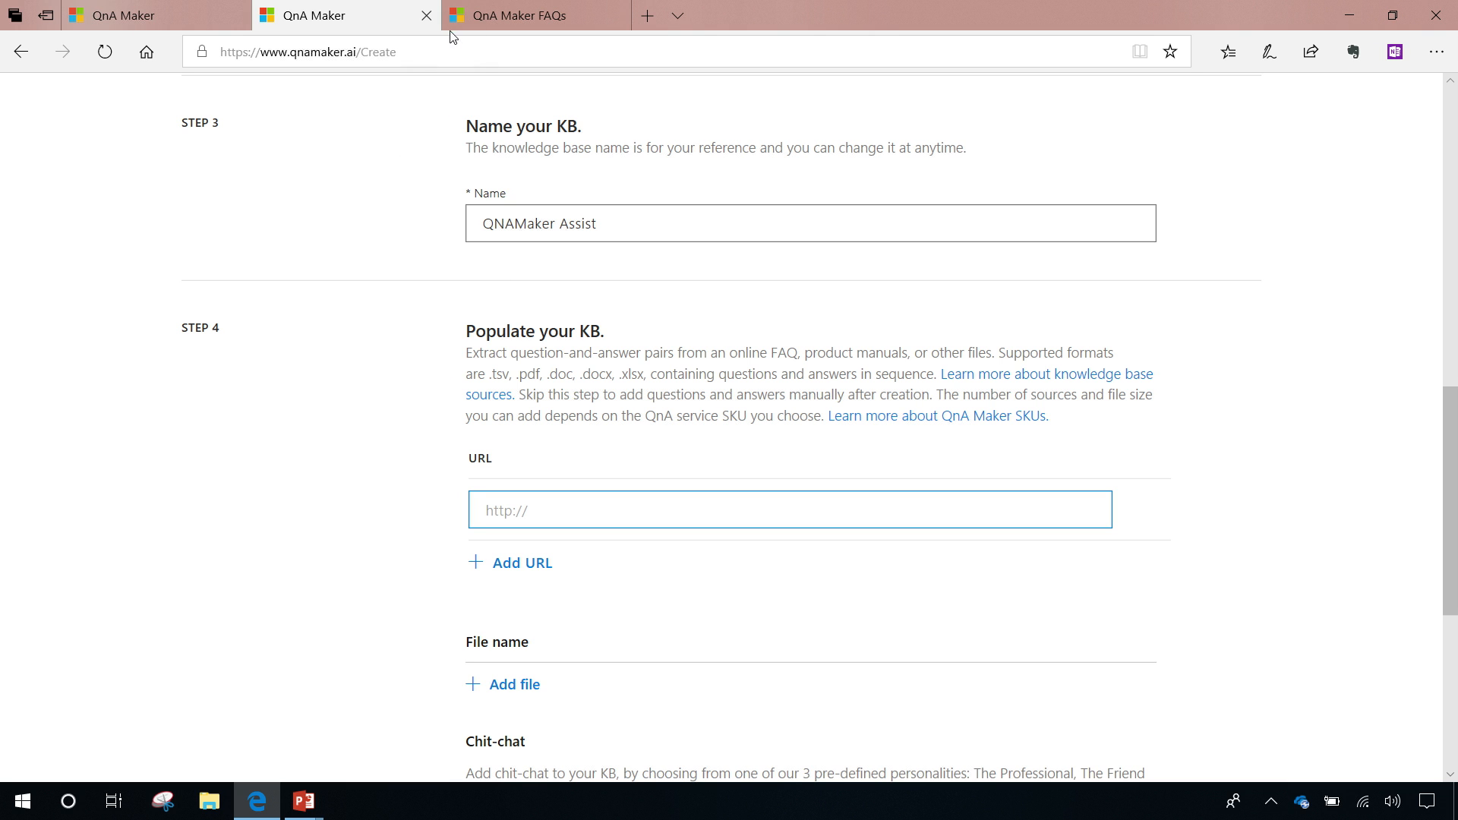
{"action": "left_click", "coordinate": [486, 21]}
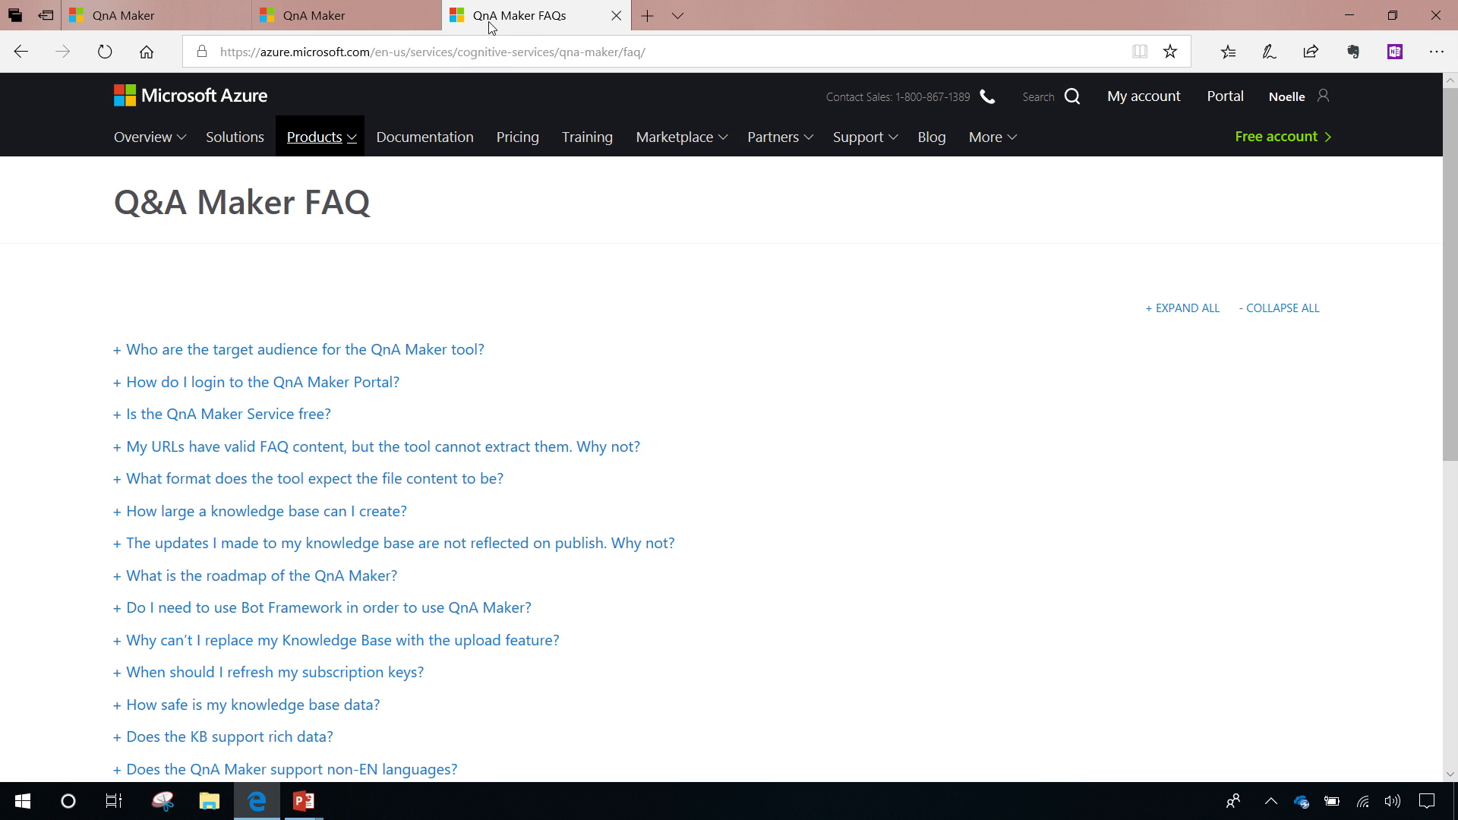
{"action": "left_click", "coordinate": [681, 44]}
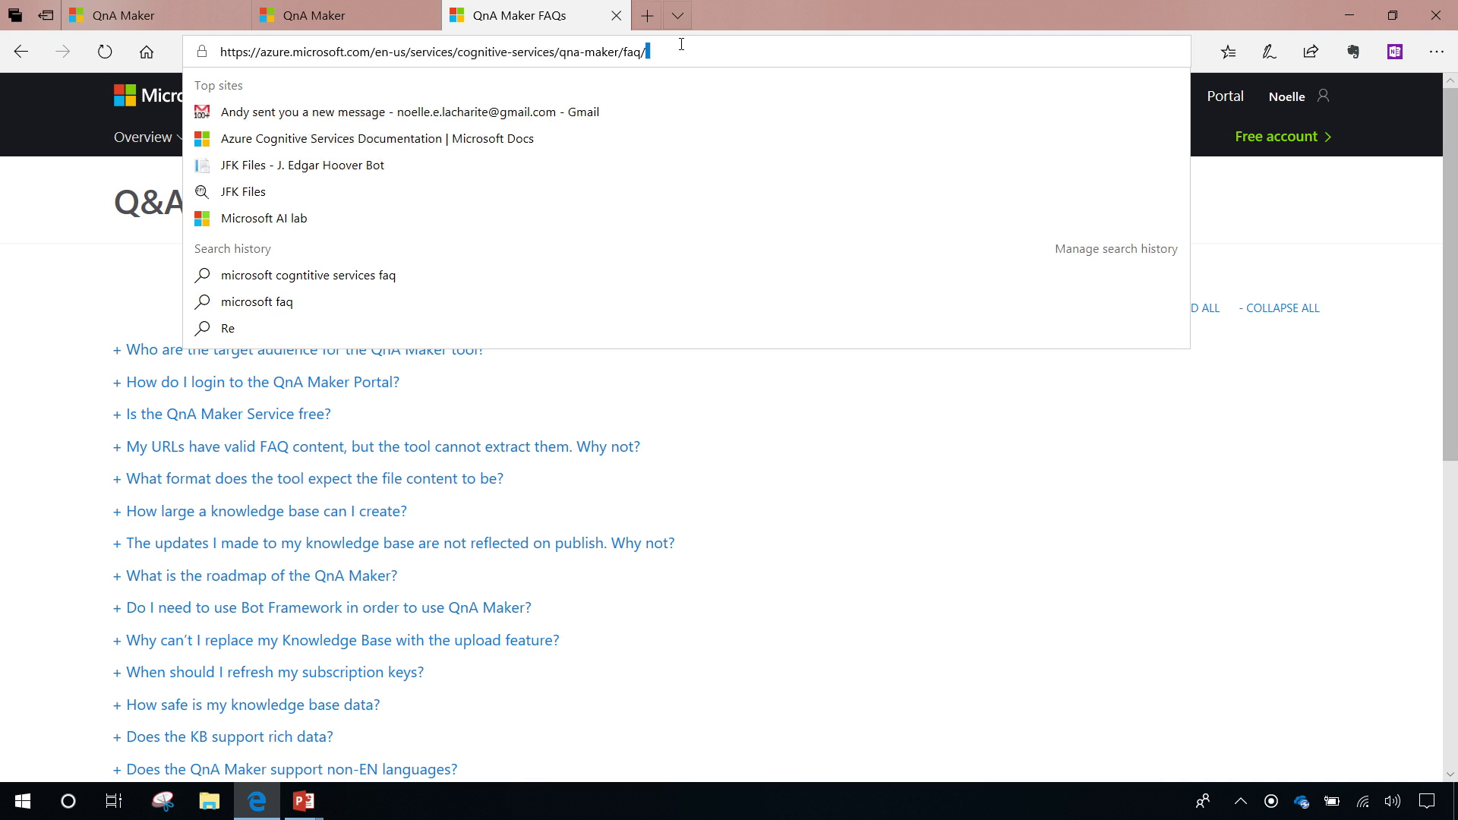
{"action": "left_click_drag", "start_coordinate": [669, 52], "coordinate": [147, 53]}
{"action": "key", "text": "ctrl+c"}
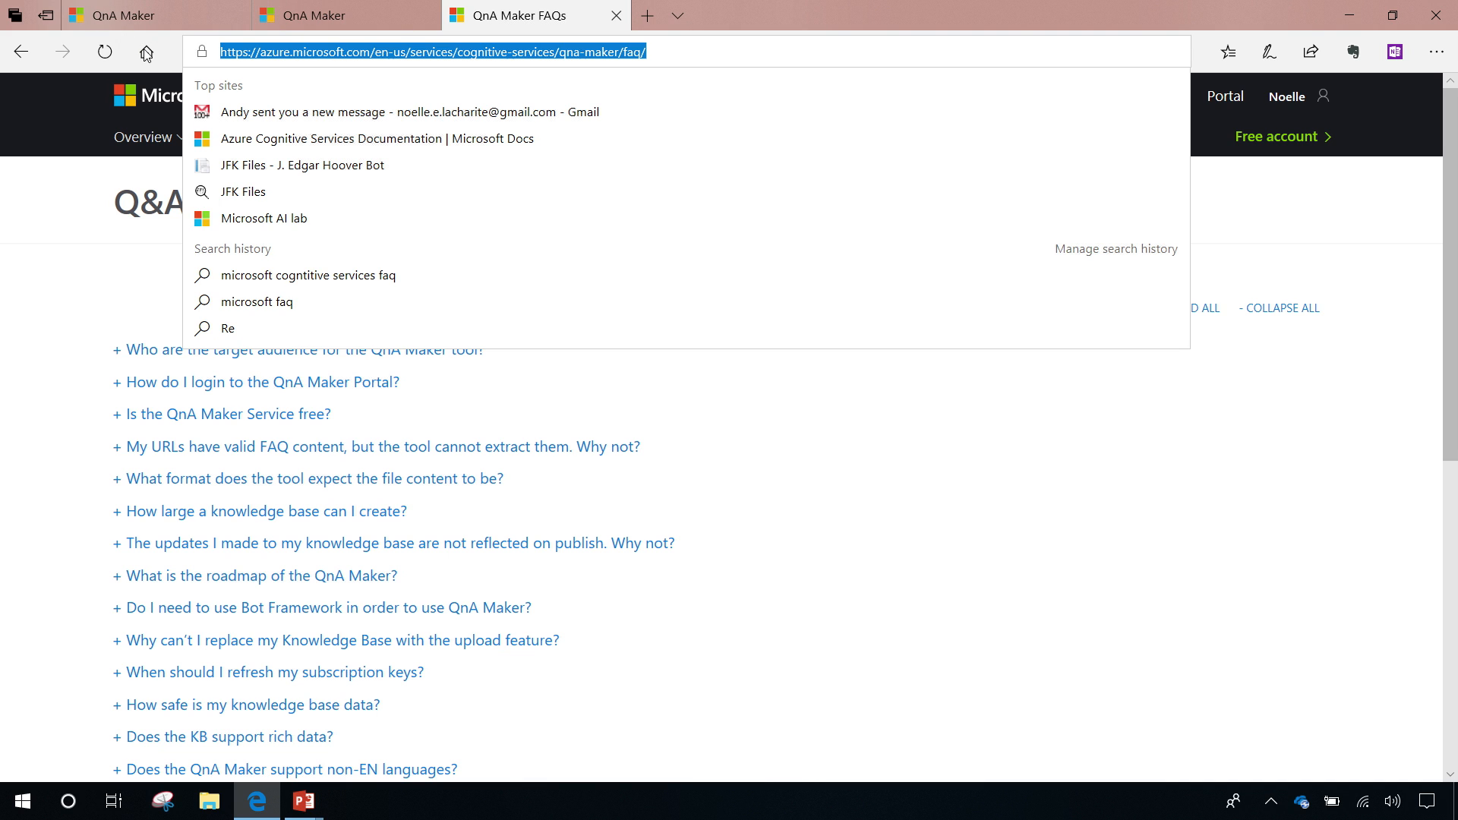
{"action": "key", "text": "alt+Tab"}
{"action": "key", "text": "alt+Tab"}
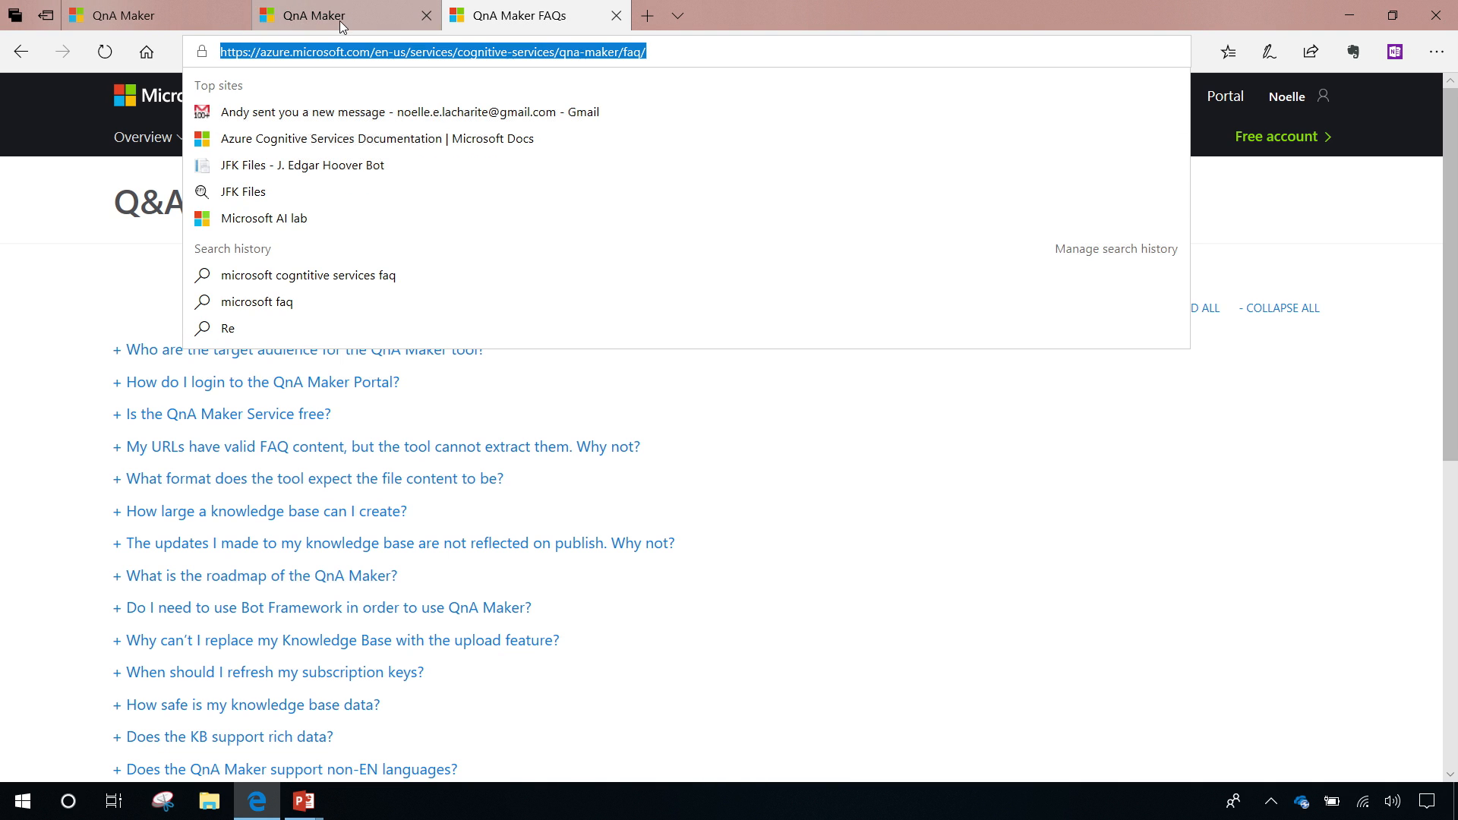
{"action": "left_click", "coordinate": [339, 20]}
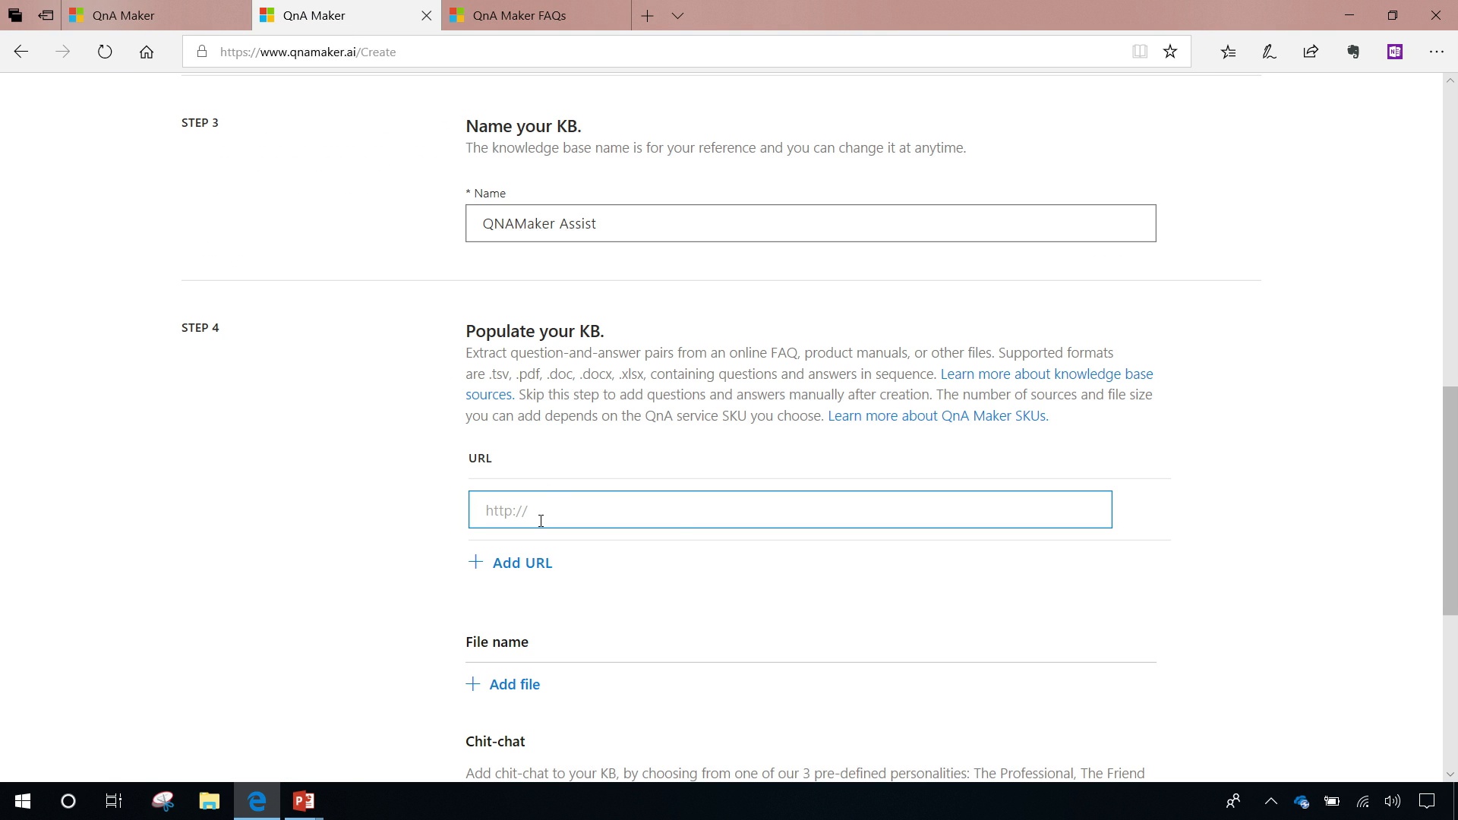
{"action": "key", "text": "ctrl+v"}
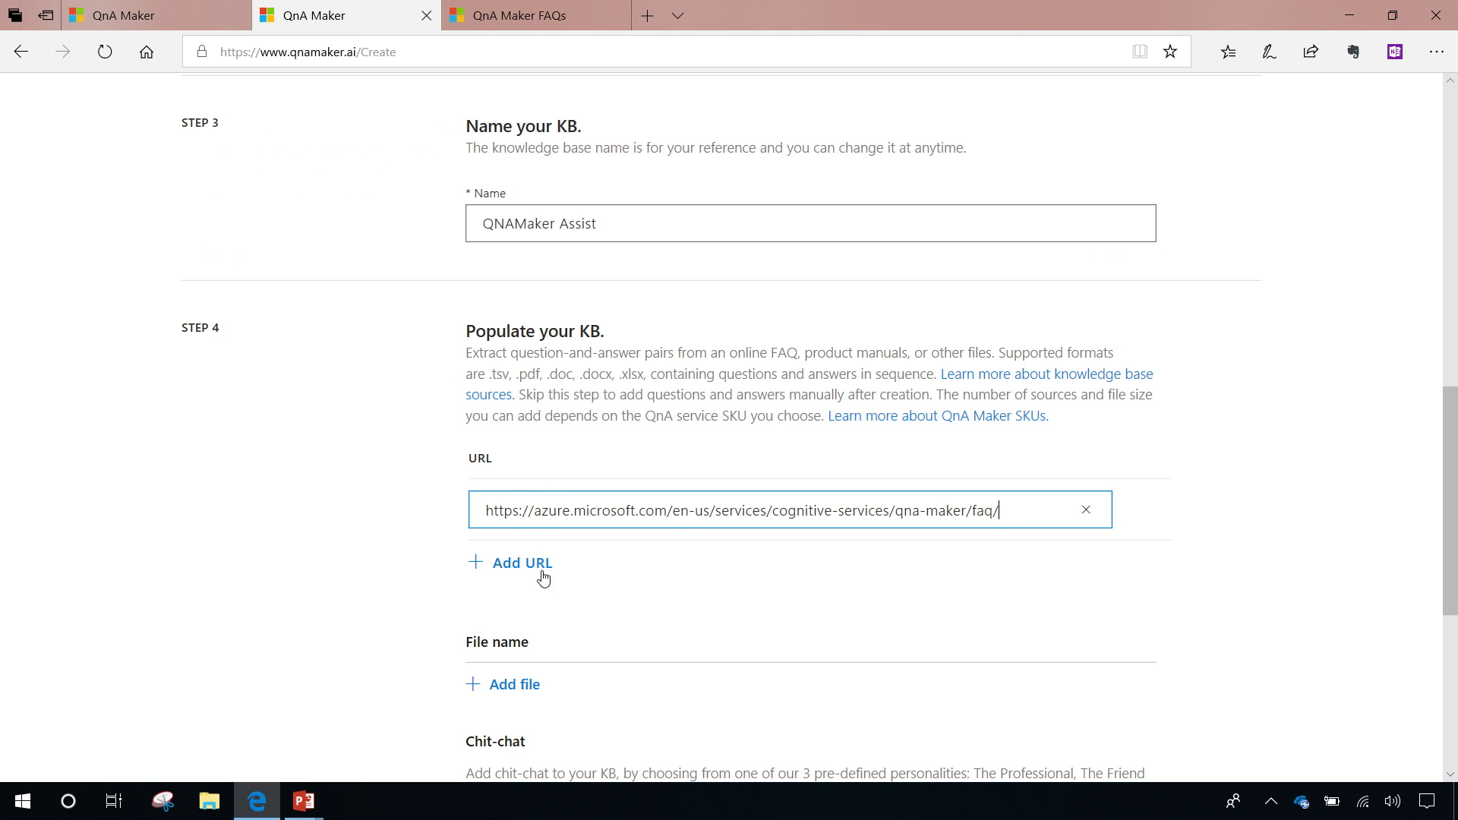
Step: Choose The Friend as the chit-chat personality and create the knowledge base
{"action": "scroll", "coordinate": [621, 602], "scroll_direction": "down", "scroll_amount": 3}
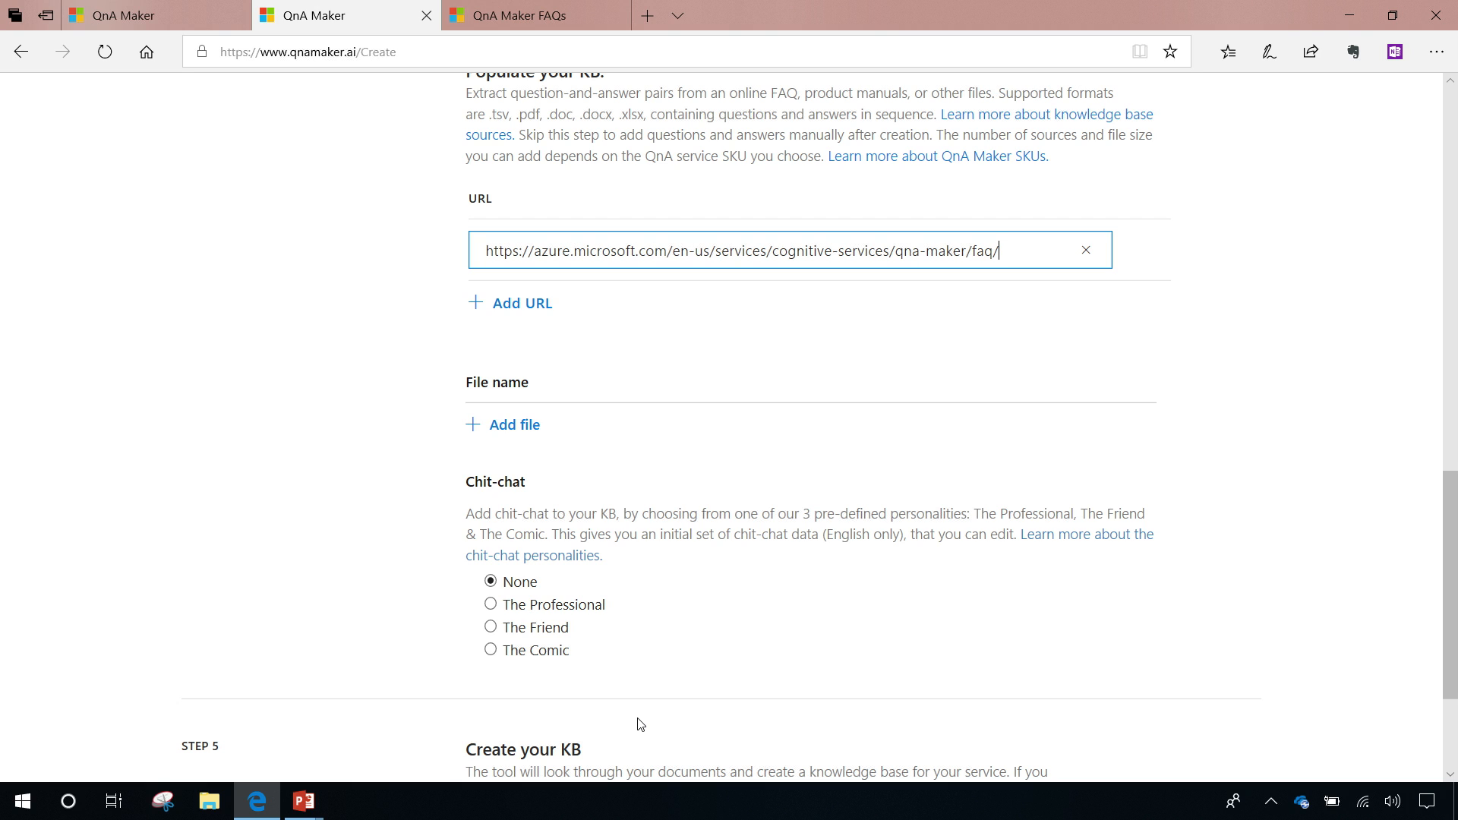
{"action": "scroll", "coordinate": [673, 524], "scroll_direction": "down", "scroll_amount": 3}
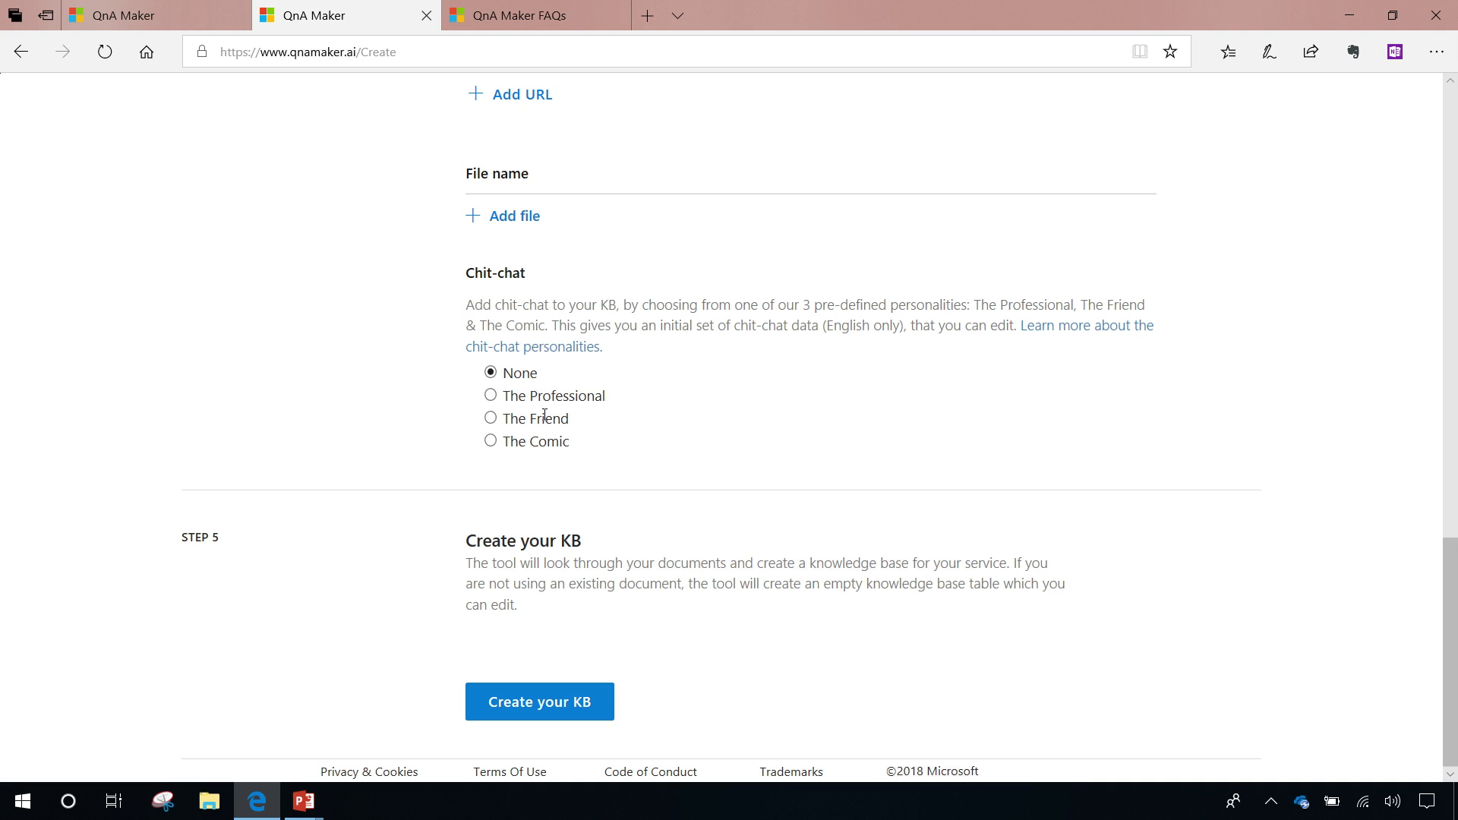
{"action": "left_click", "coordinate": [490, 418]}
{"action": "left_click", "coordinate": [546, 713]}
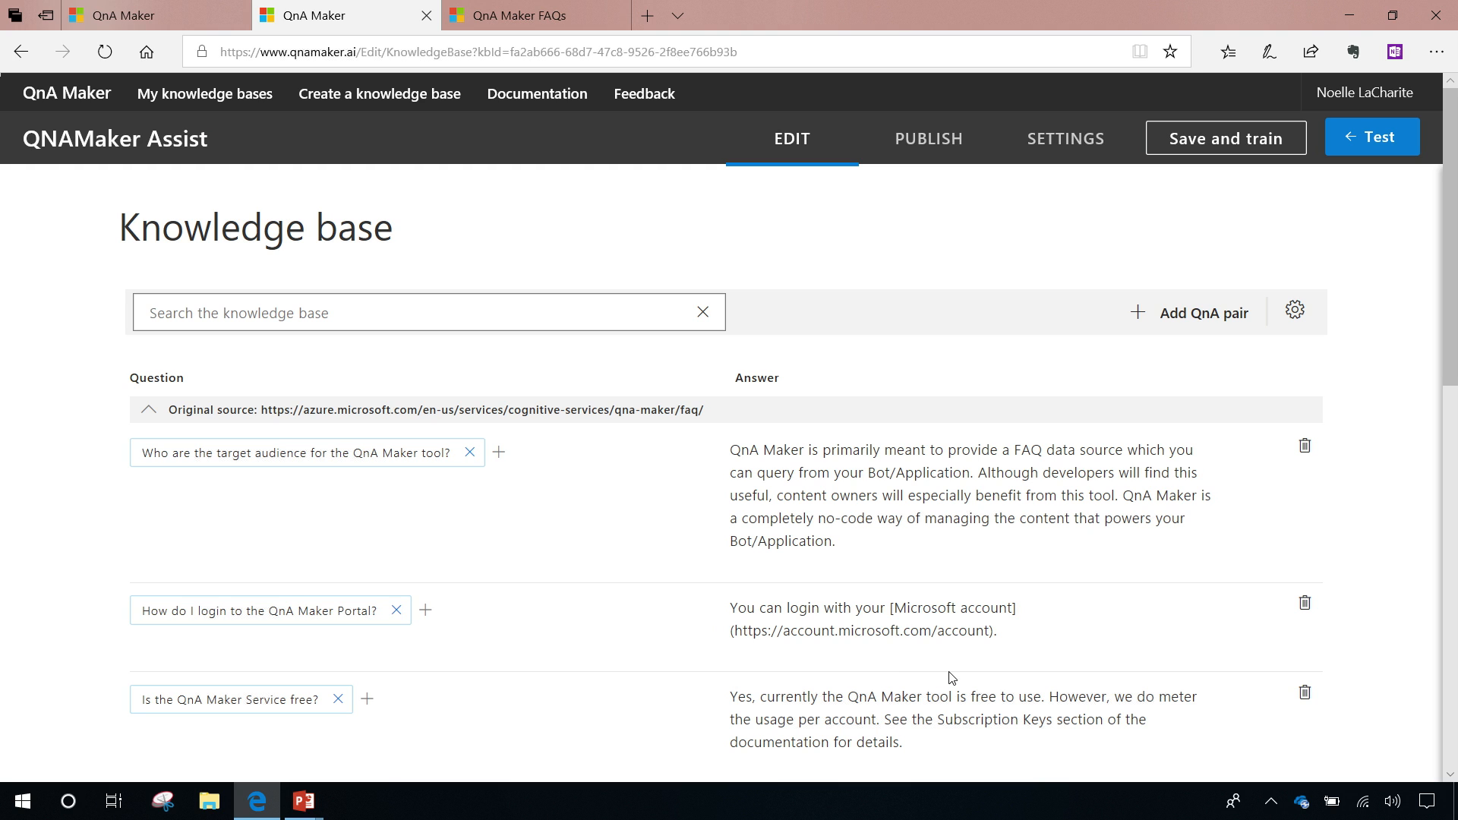
Step: Test the knowledge base by asking "What's the roadmap", and close the test chat
{"action": "left_click", "coordinate": [1387, 139]}
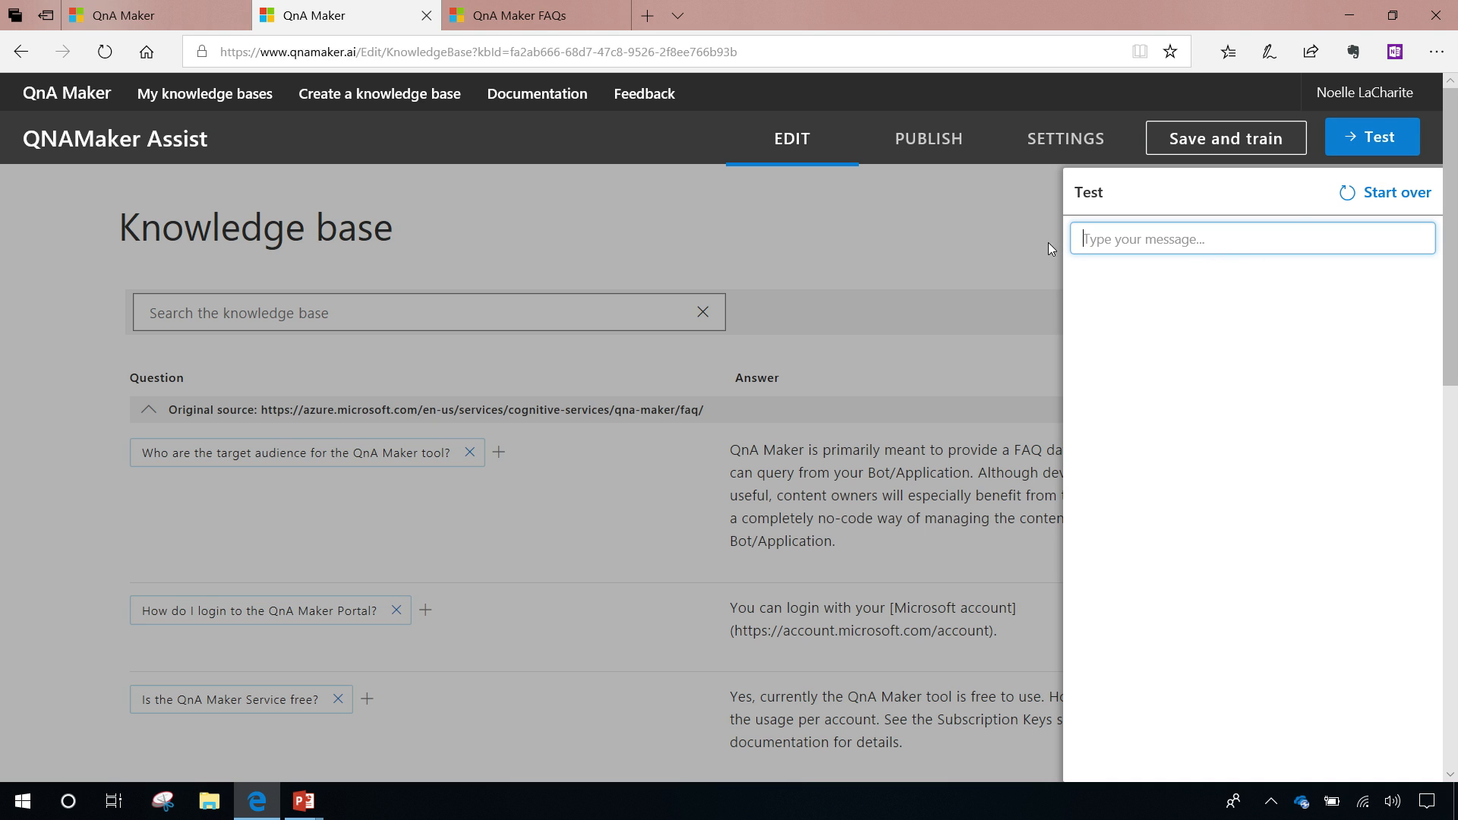
{"action": "left_click", "coordinate": [1278, 141]}
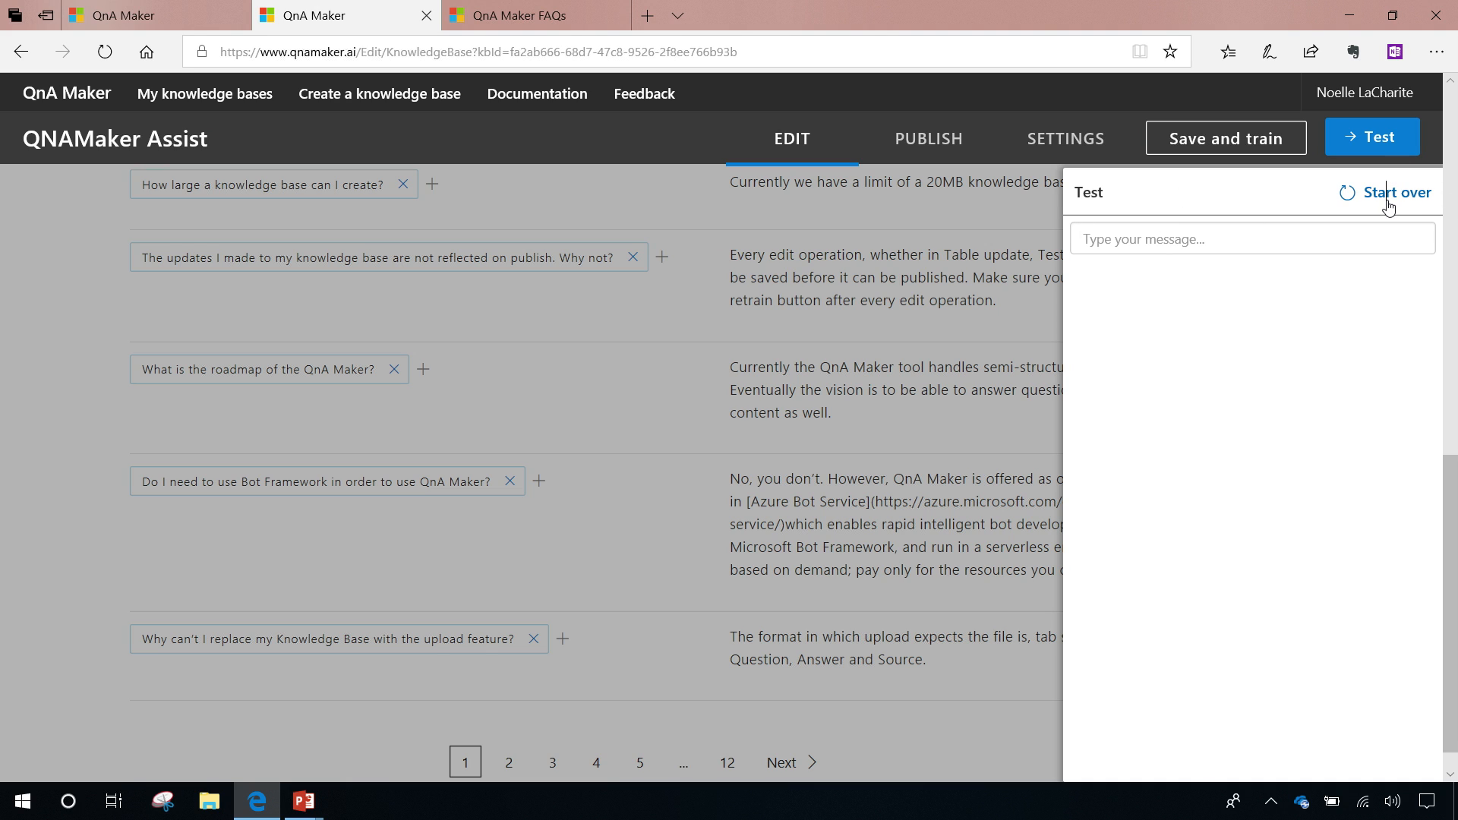
{"action": "left_click", "coordinate": [1230, 239]}
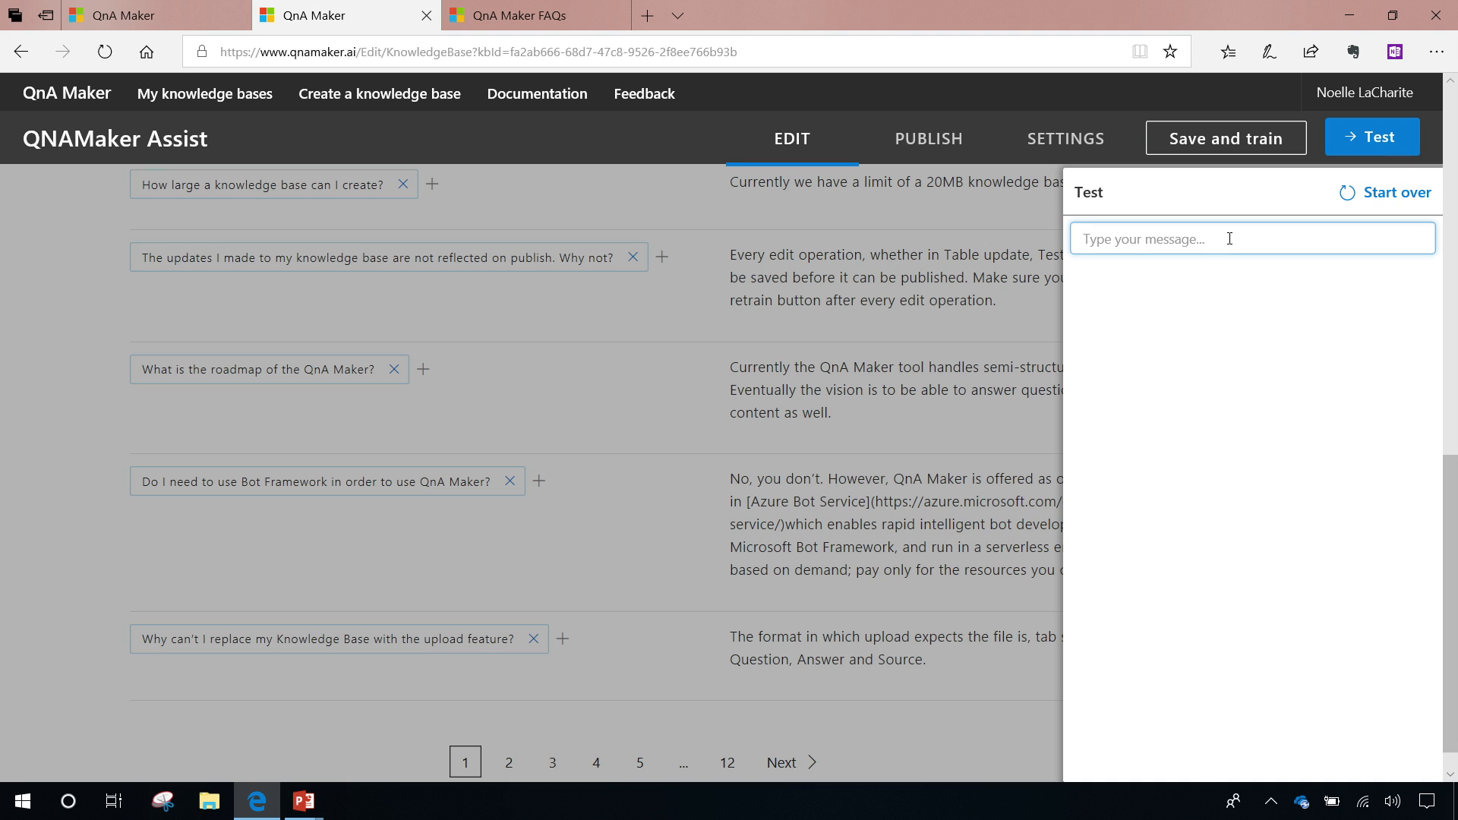
{"action": "type", "text": "What's the roadmap"}
{"action": "key", "text": "Return"}
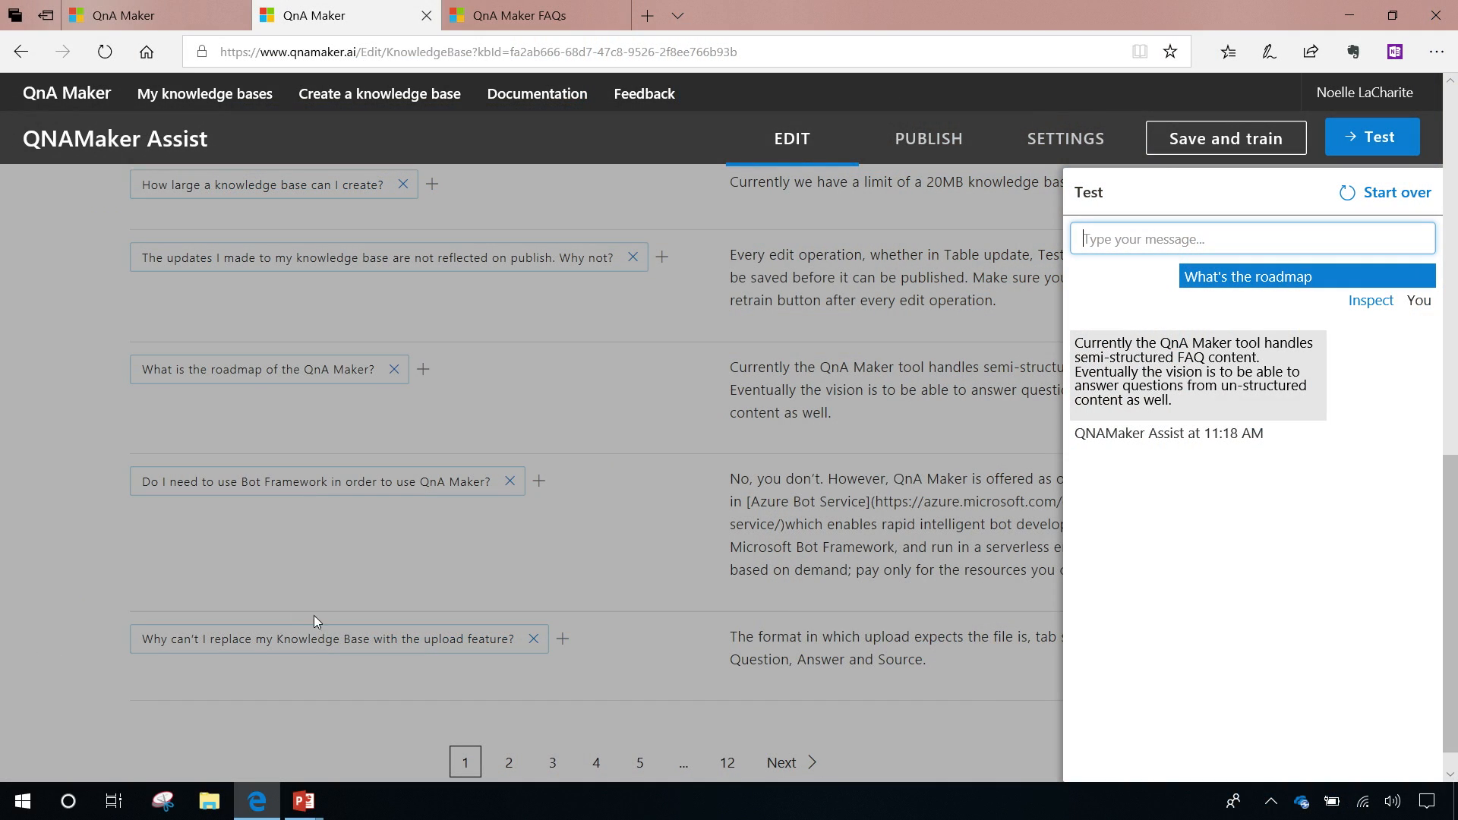
{"action": "left_click", "coordinate": [1367, 149]}
Step: Search the knowledge base for "hello"
{"action": "scroll", "coordinate": [540, 446], "scroll_direction": "up", "scroll_amount": 2}
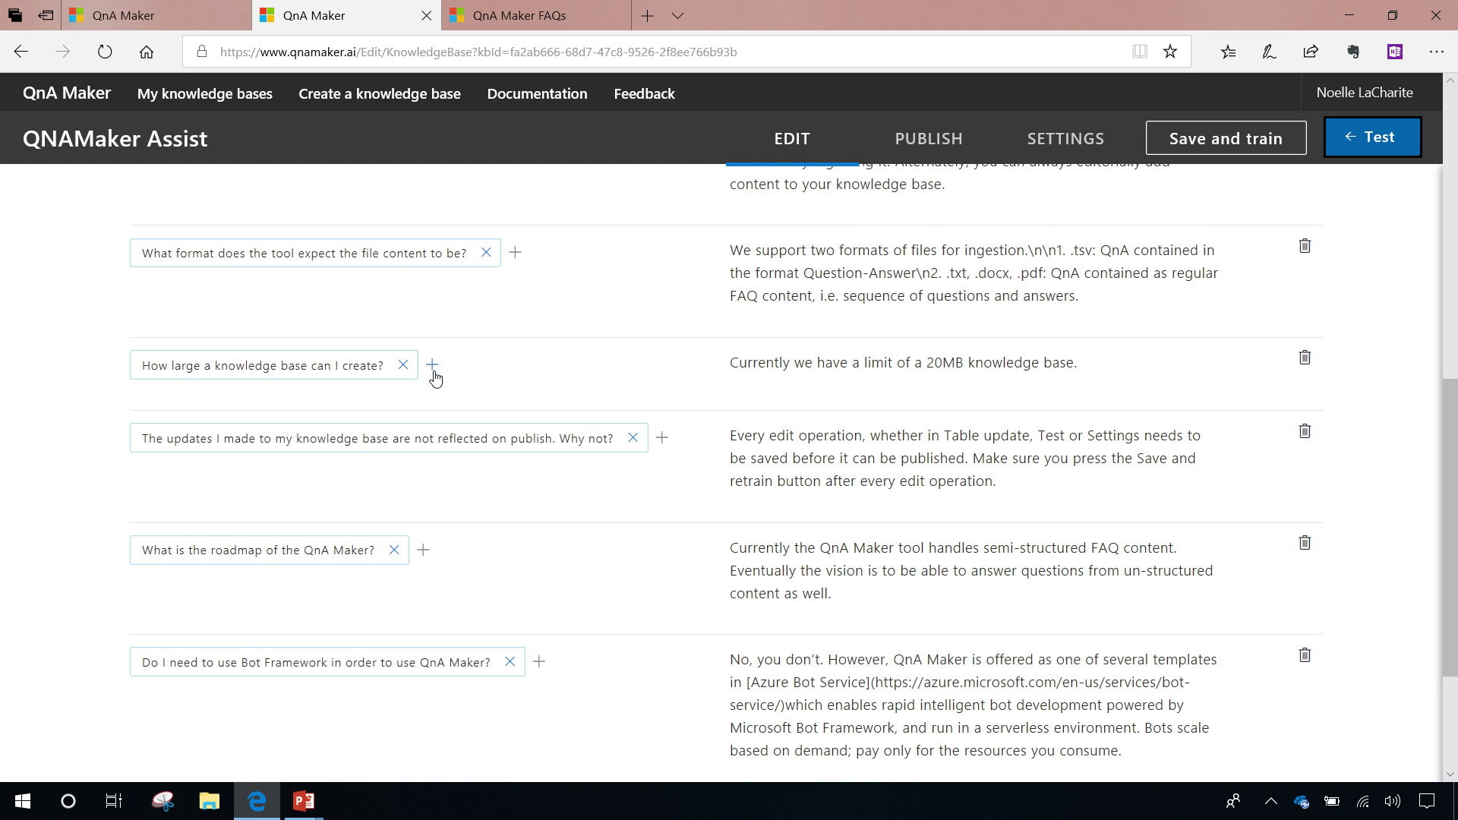
{"action": "scroll", "coordinate": [435, 378], "scroll_direction": "up", "scroll_amount": 1}
{"action": "scroll", "coordinate": [435, 377], "scroll_direction": "up", "scroll_amount": 6}
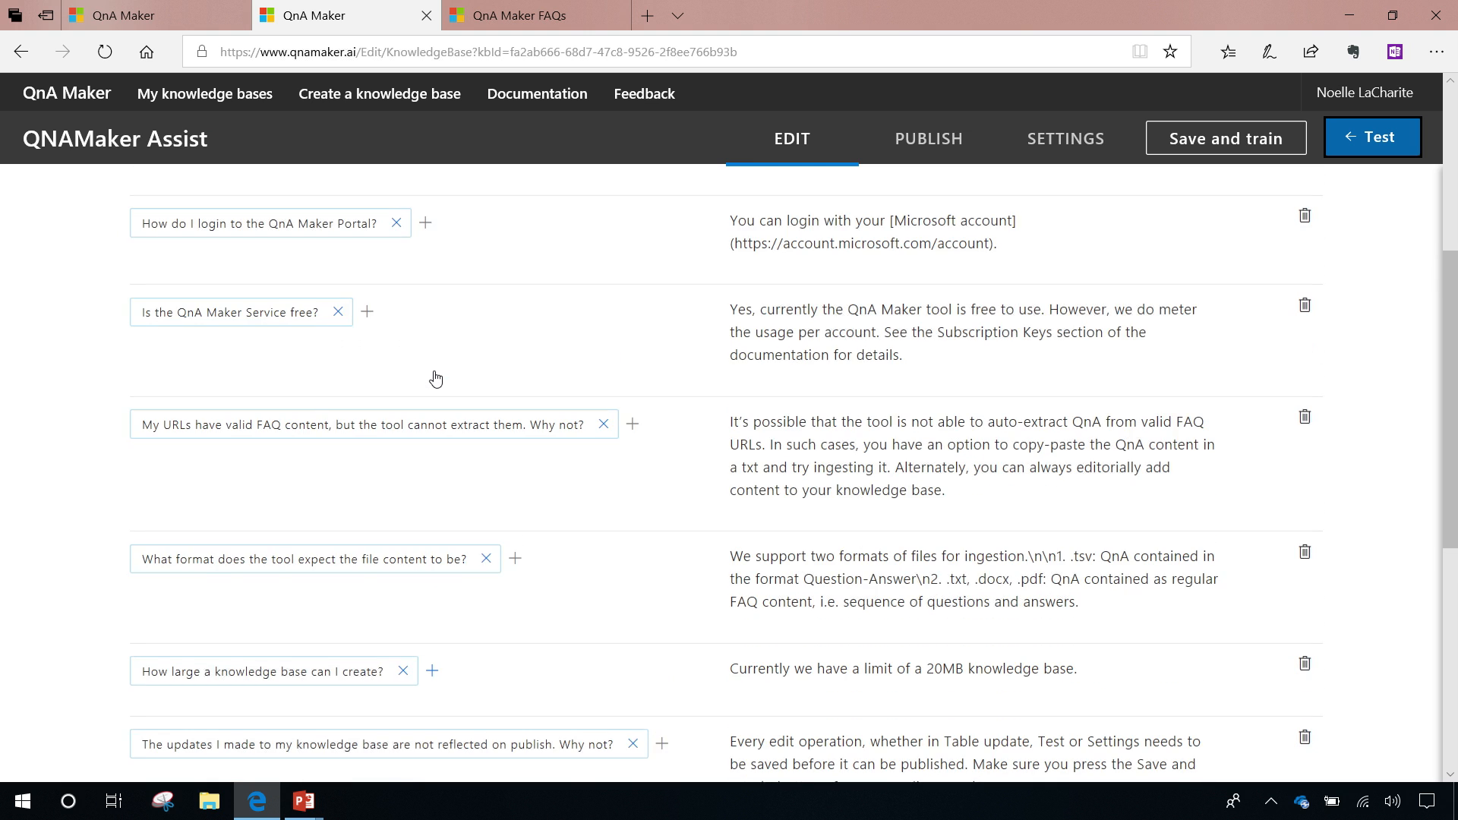
{"action": "left_click", "coordinate": [240, 314]}
{"action": "type", "text": "hello"}
{"action": "key", "text": "Return"}
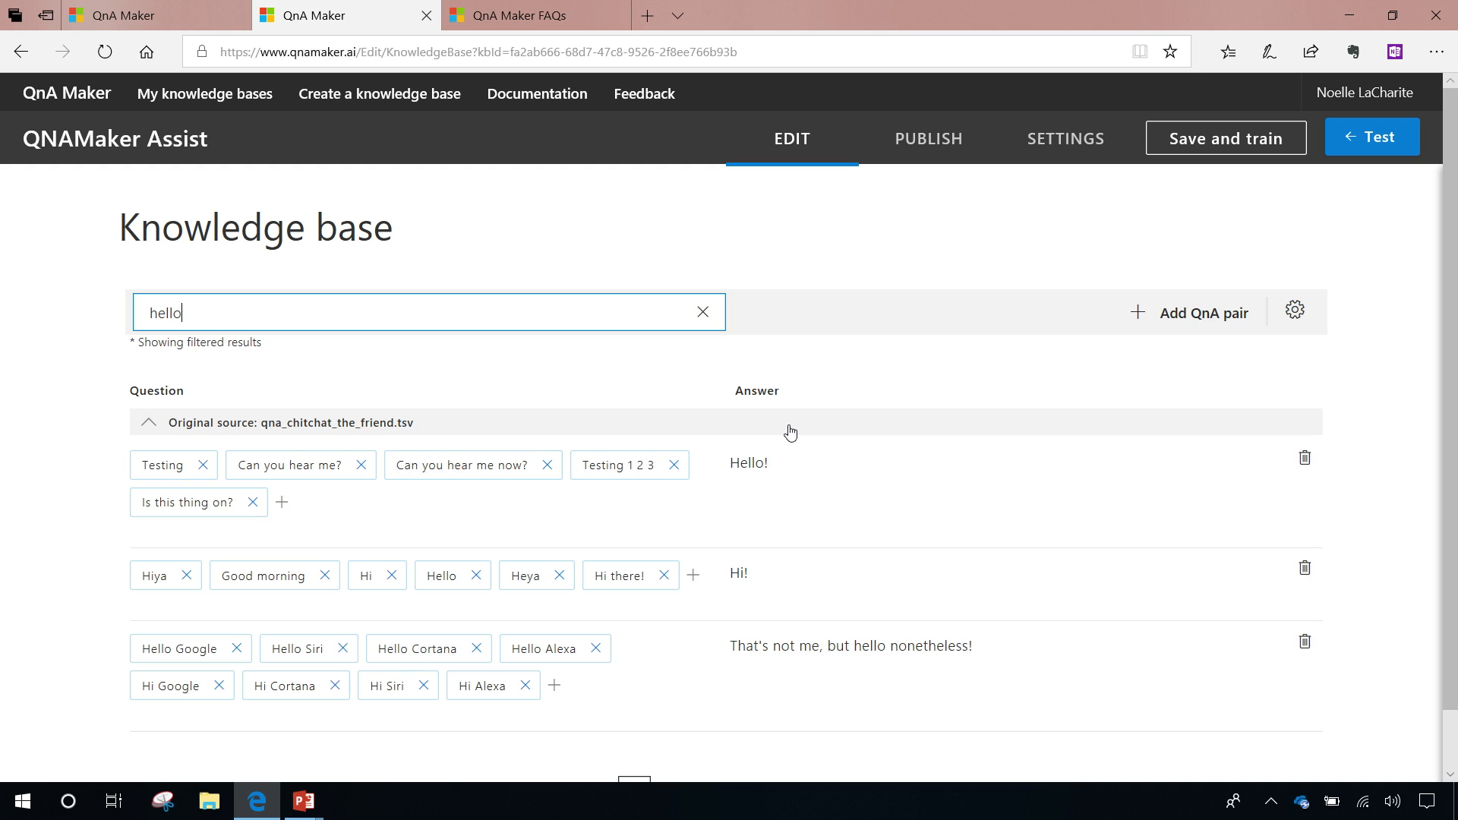
Step: Search the knowledge base for "ice cream" and for "sneeze"
{"action": "left_click_drag", "start_coordinate": [241, 316], "coordinate": [113, 305]}
{"action": "type", "text": "ice cream"}
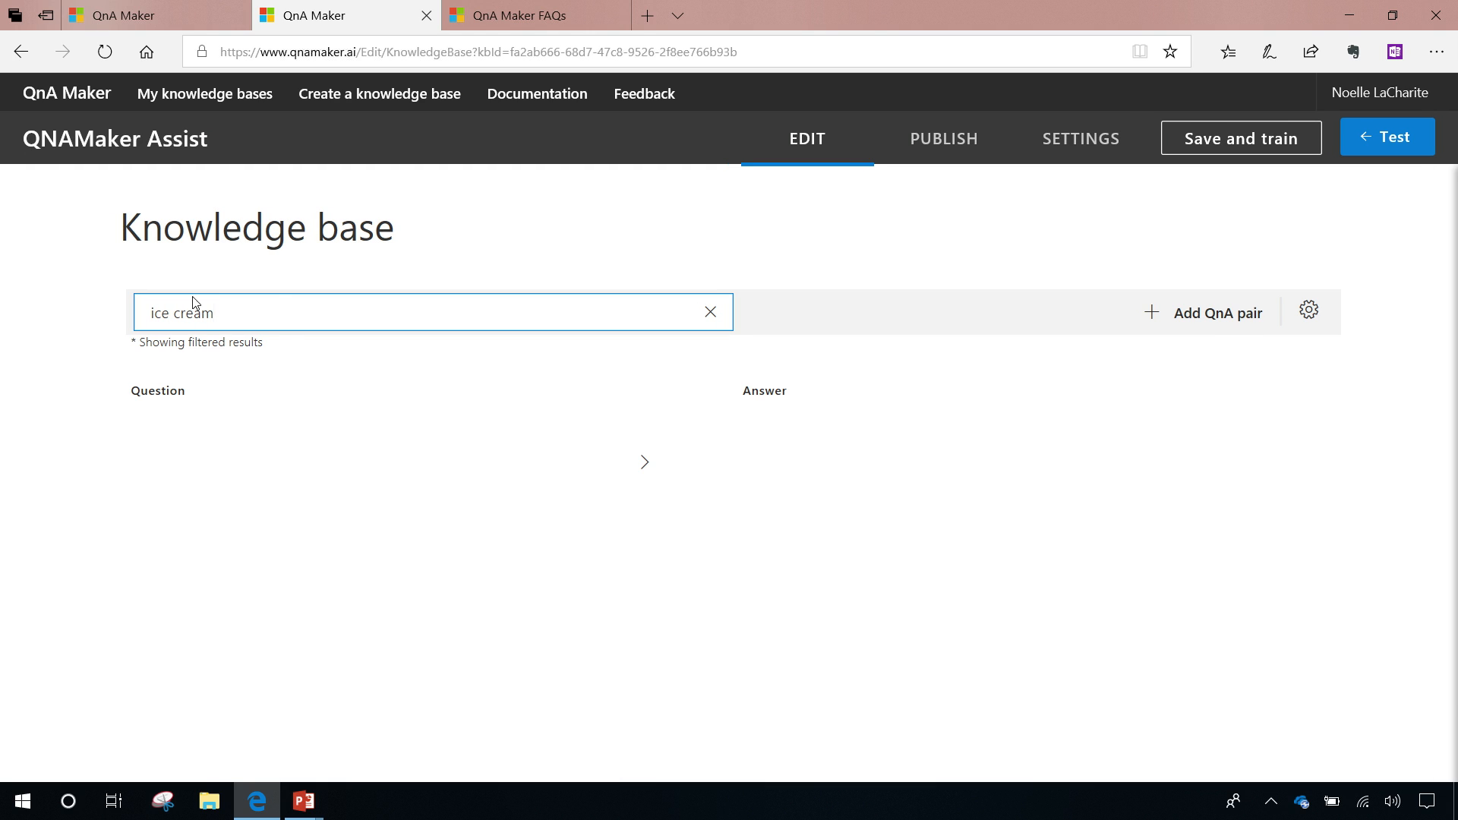
{"action": "left_click_drag", "start_coordinate": [234, 309], "coordinate": [38, 318]}
{"action": "type", "text": "sneeze"}
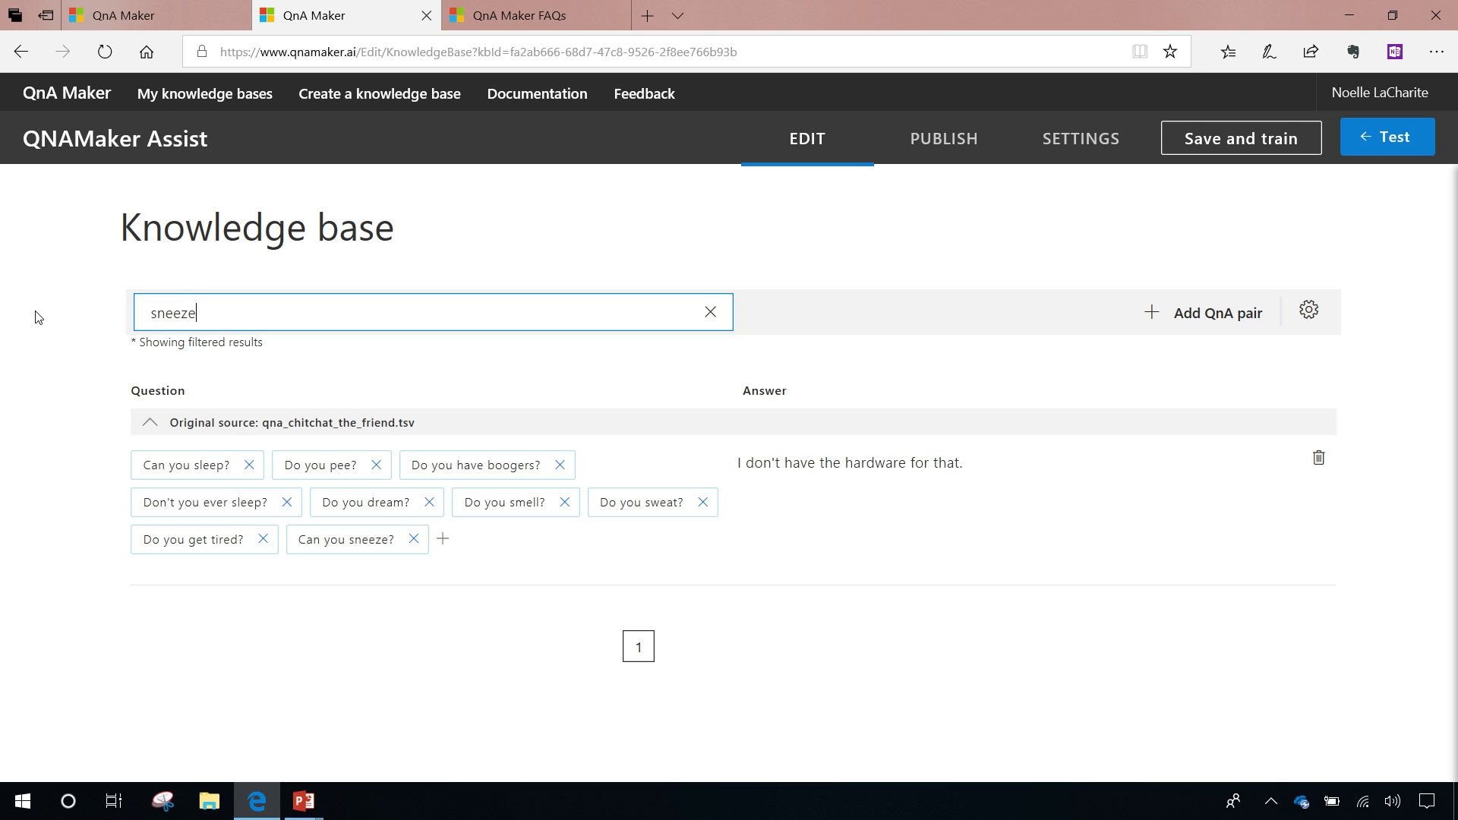